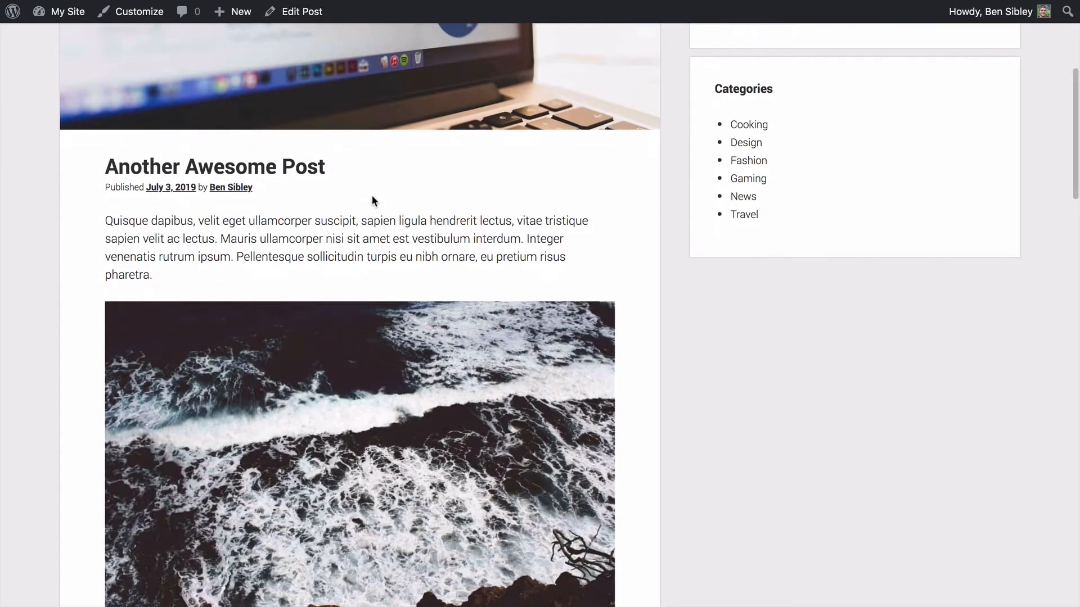
Step: Look through the published post "Another Awesome Post" and open it for editing
scroll(371, 200, "down", 7)
scroll(371, 200, "down", 2)
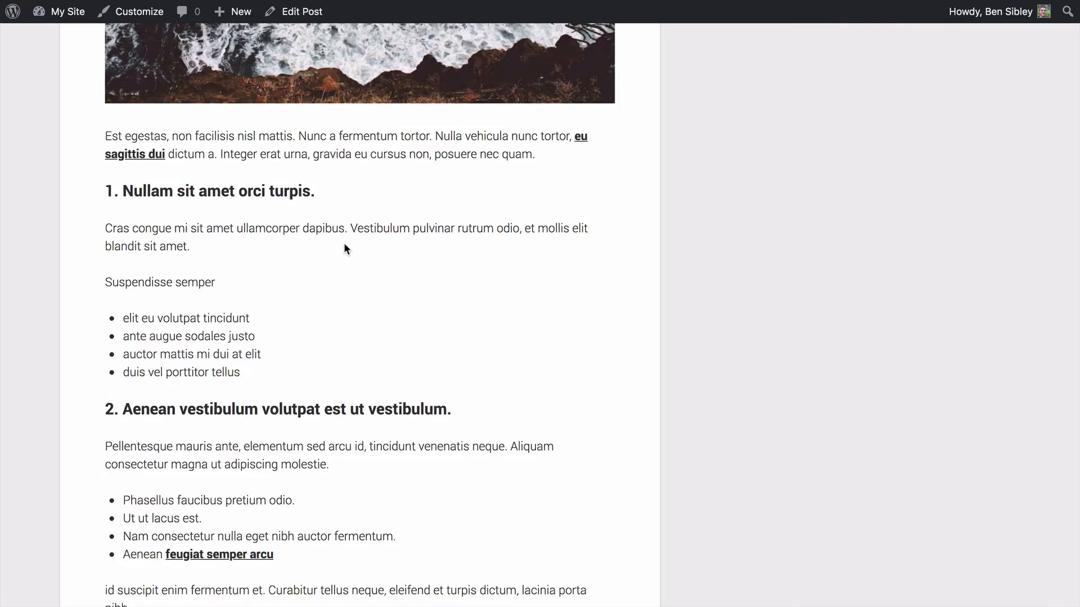
left_click(302, 12)
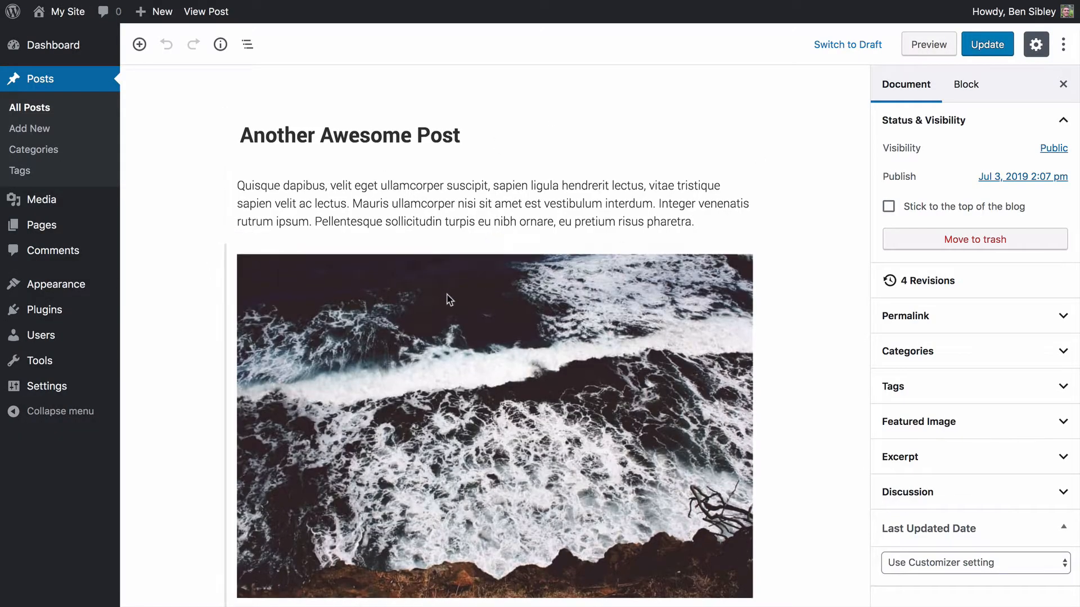
Step: Insert a Table block below the paragraph that precedes the heading "1. Nullam sit amet orci turpis."
scroll(447, 294, "down", 7)
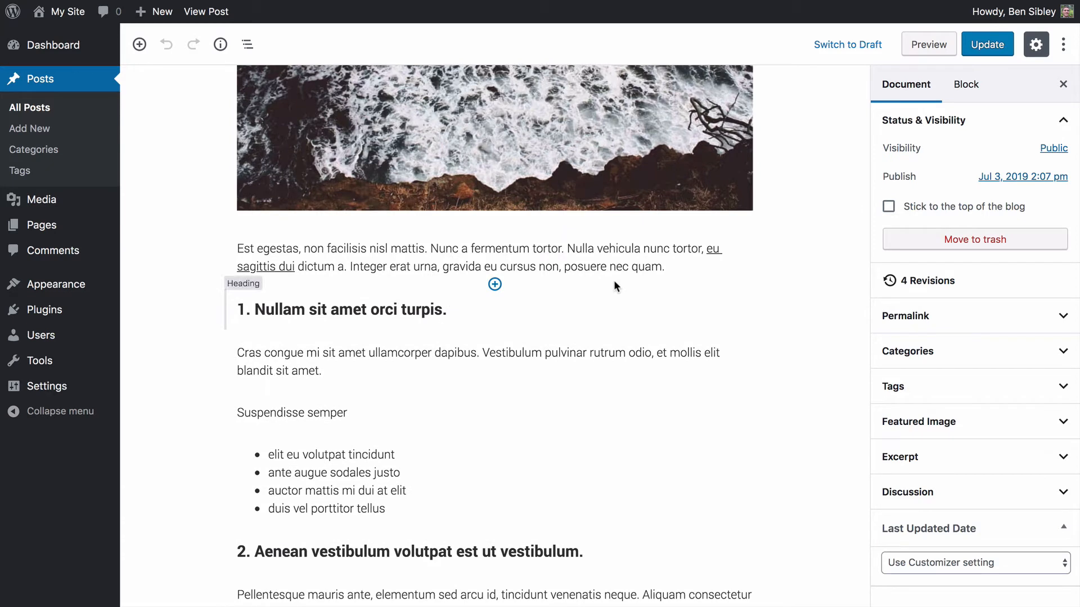
left_click(681, 266)
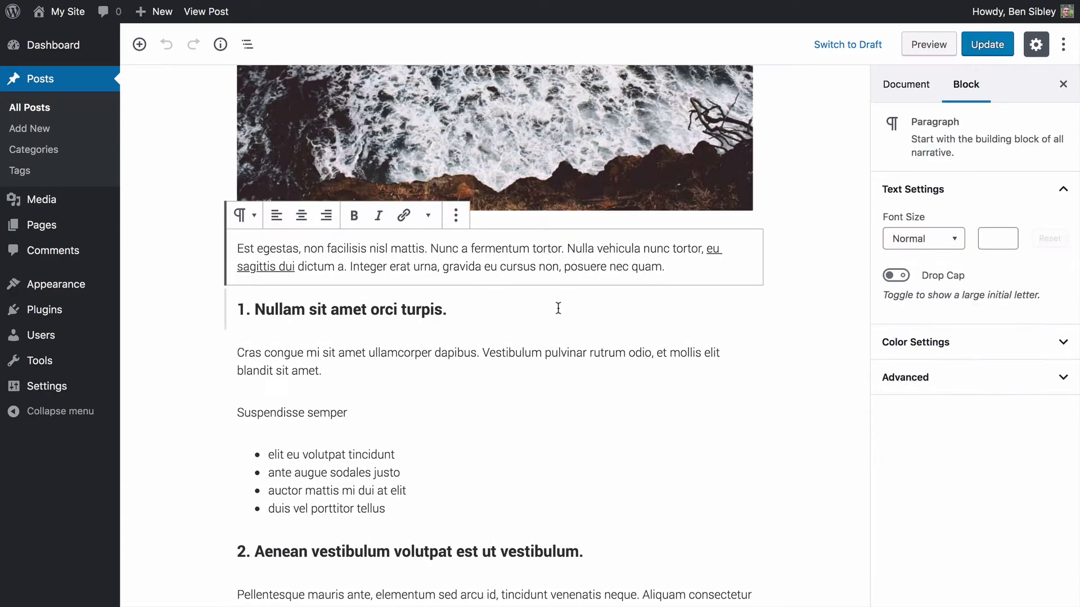
key("Return")
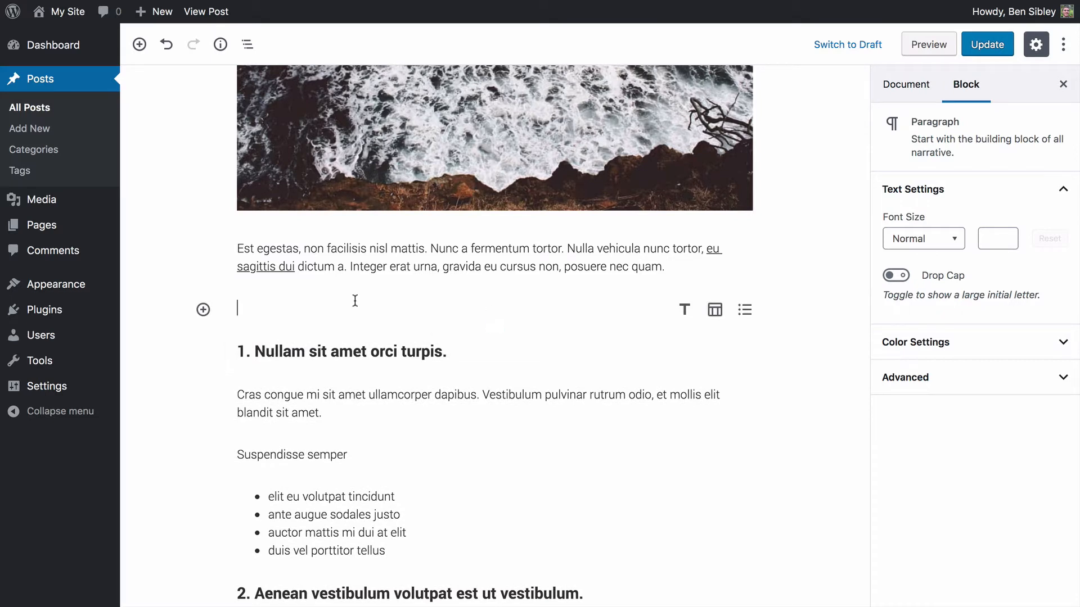
left_click(203, 310)
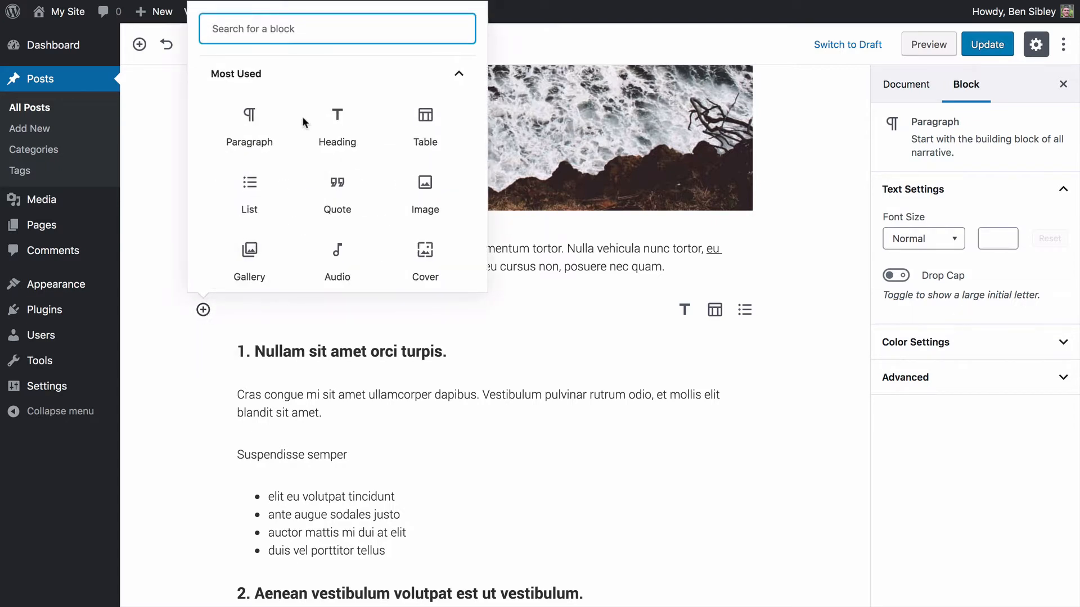
type("table")
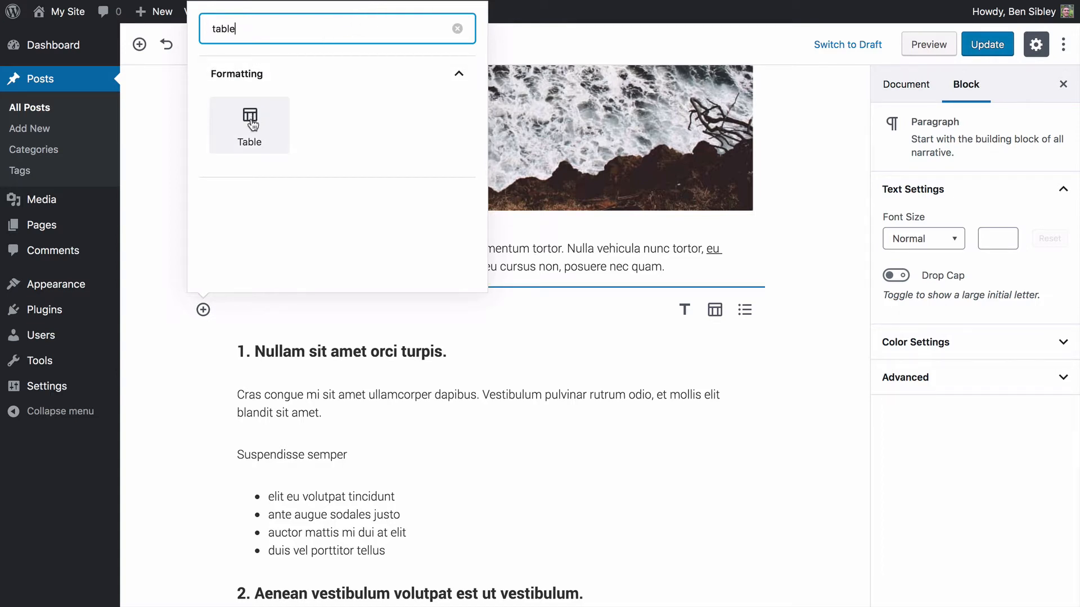
left_click(252, 124)
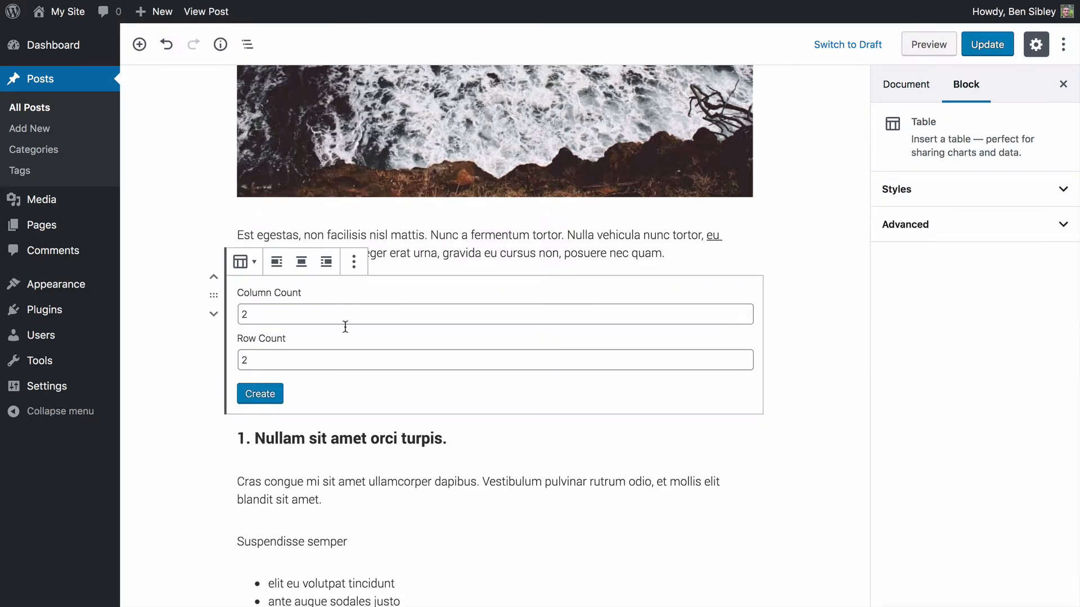
Step: Create the table with 2 columns and 2 rows
left_click(336, 315)
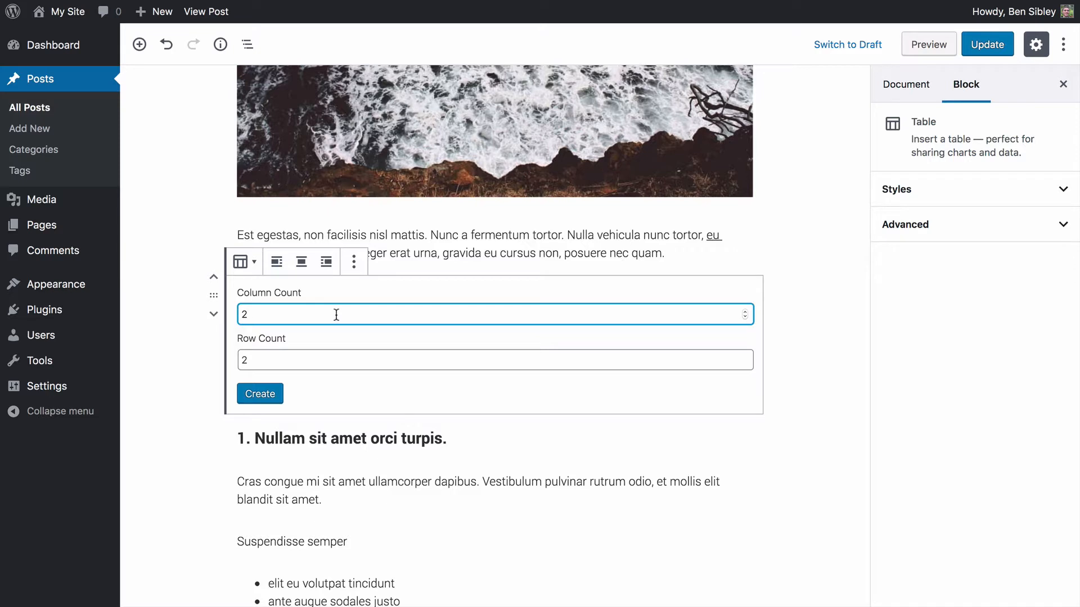
key("BackSpace")
type("4")
key("BackSpace")
type("3")
left_click(260, 396)
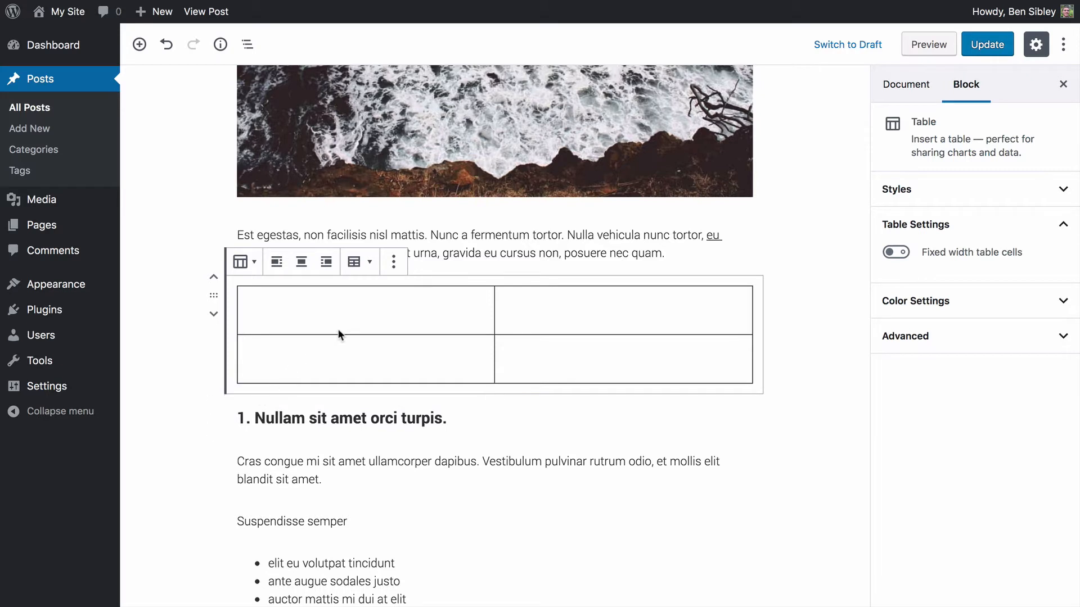
Step: Fill the table's first row with "Item Name" and "Price", and its second row with "Shoes" and "$70"
left_click(383, 312)
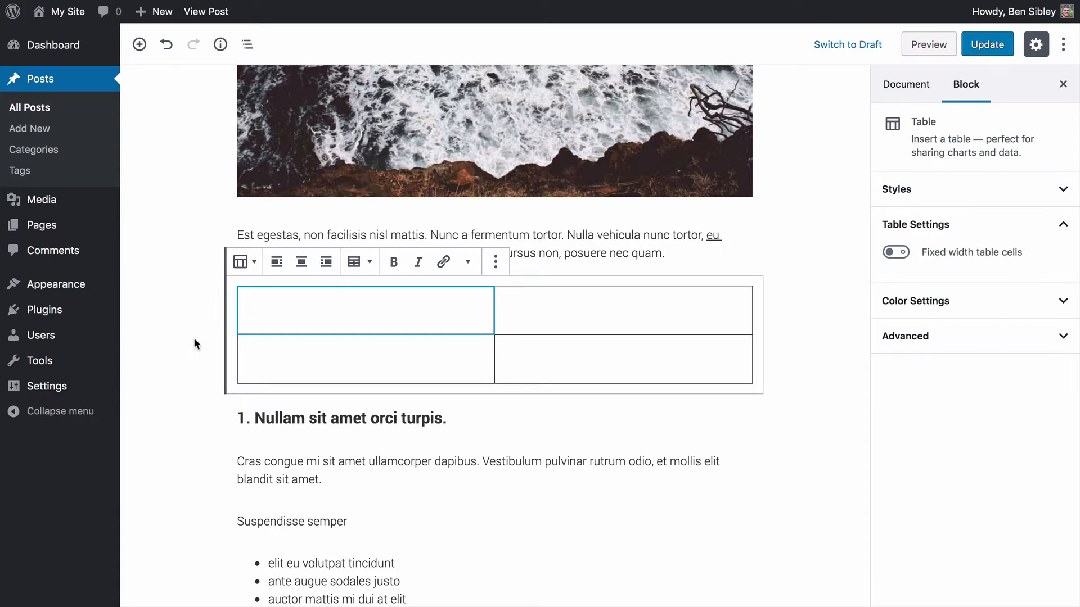
type("Ite")
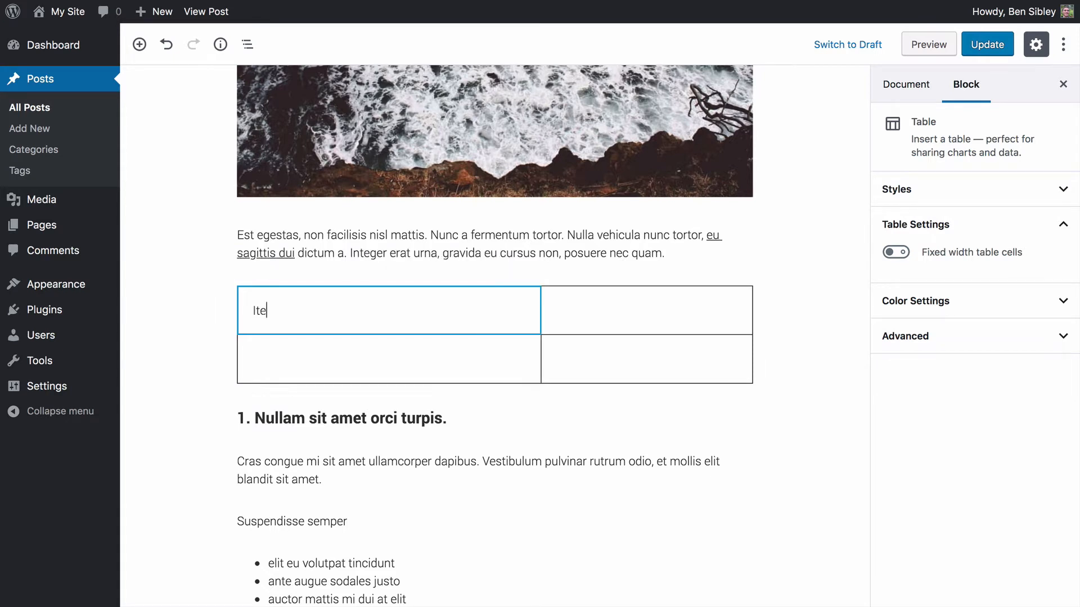
type("m Name")
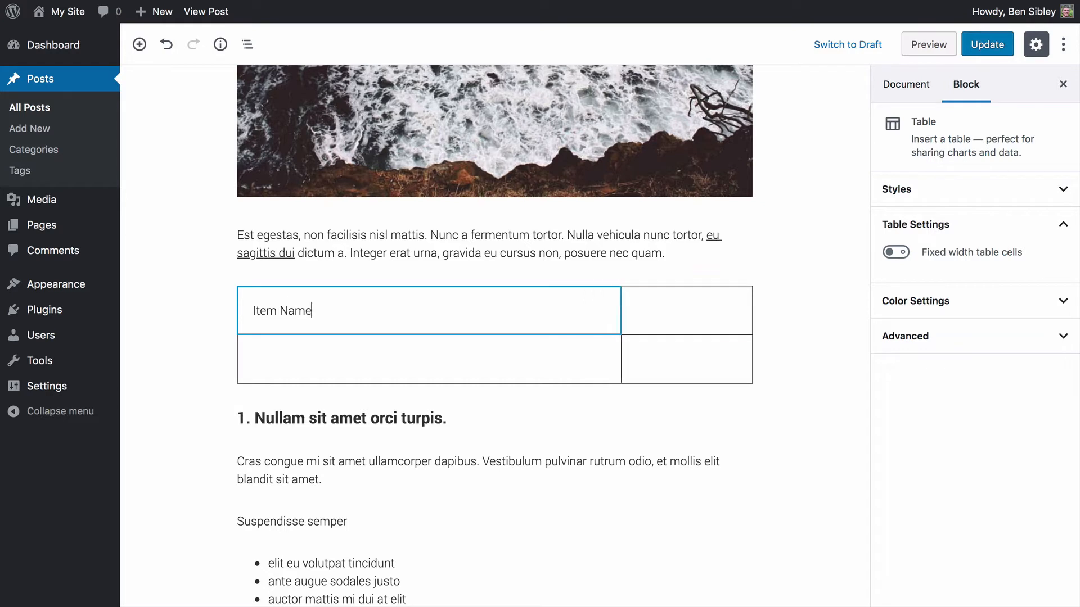
key("Tab")
type("Price")
key("Tab")
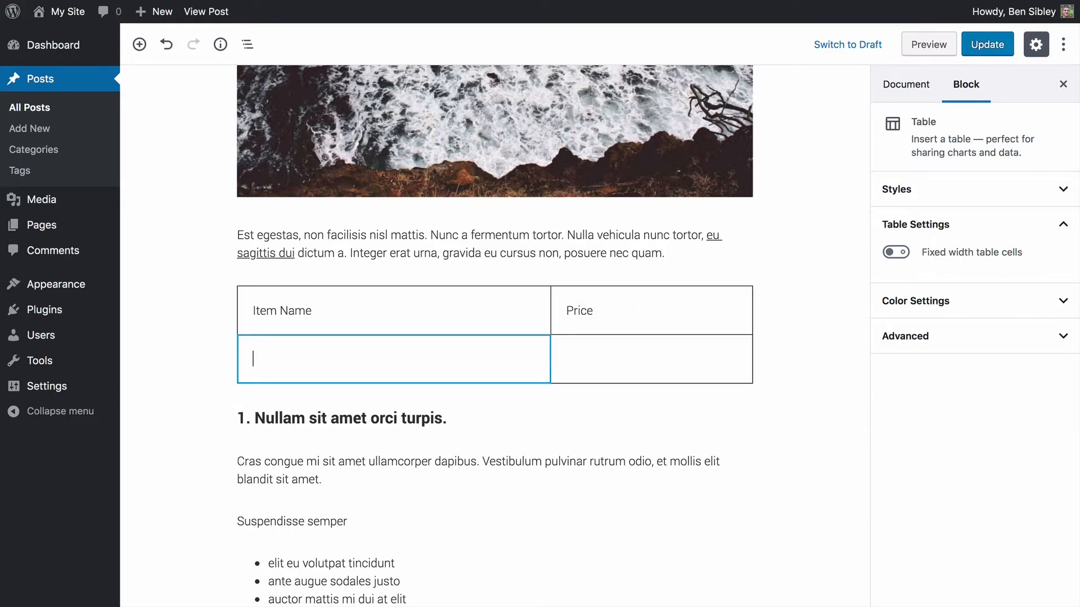
type("Shoes")
key("Tab")
type("$70")
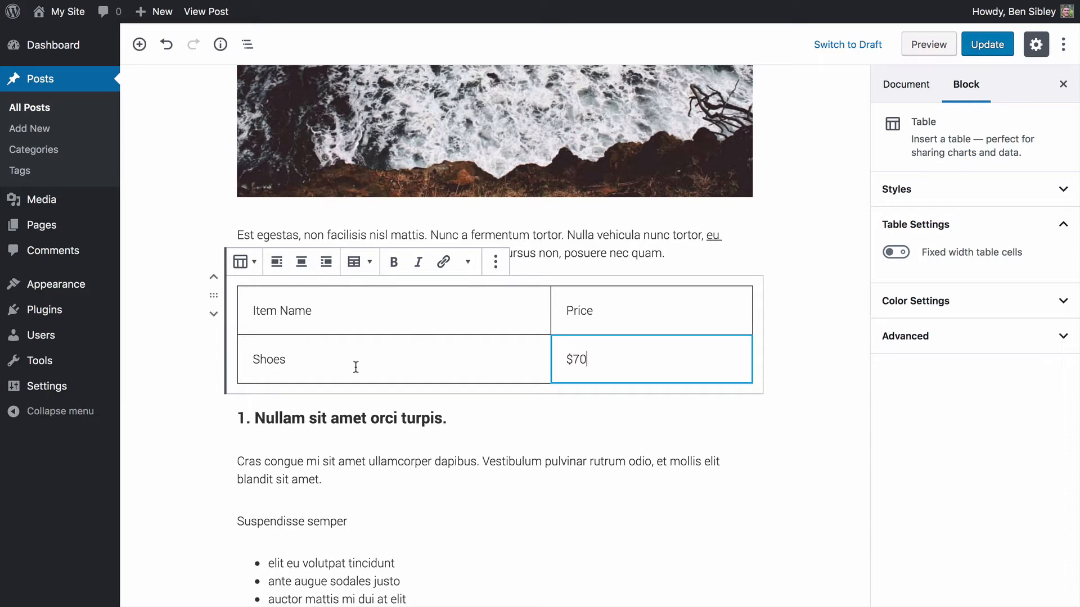
Step: Add a row after the Shoes row and fill it with "Socks" and "$7"
left_click(370, 263)
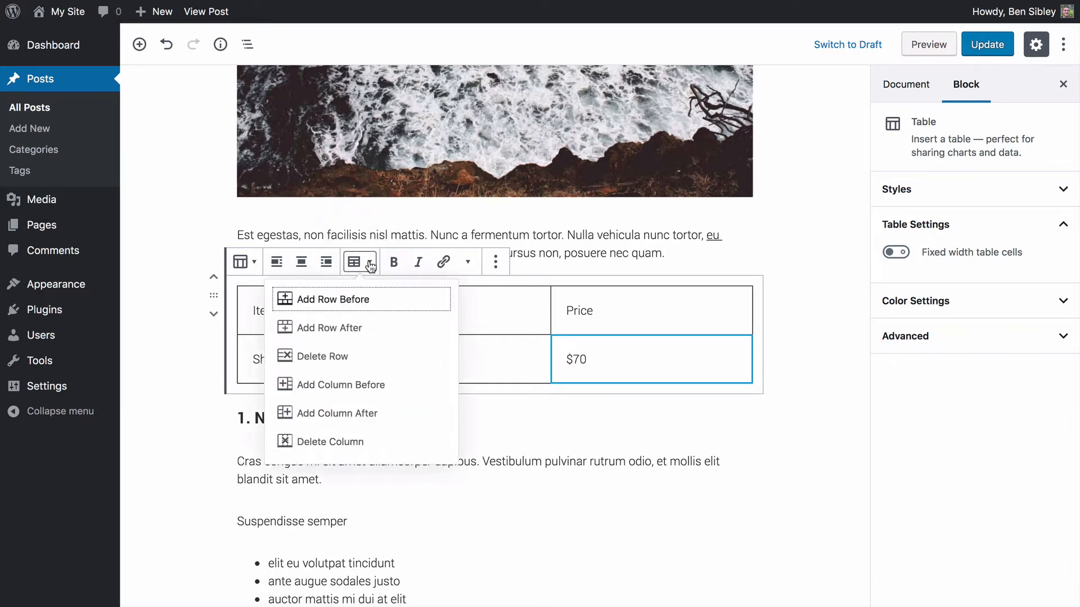
left_click(384, 336)
left_click(332, 414)
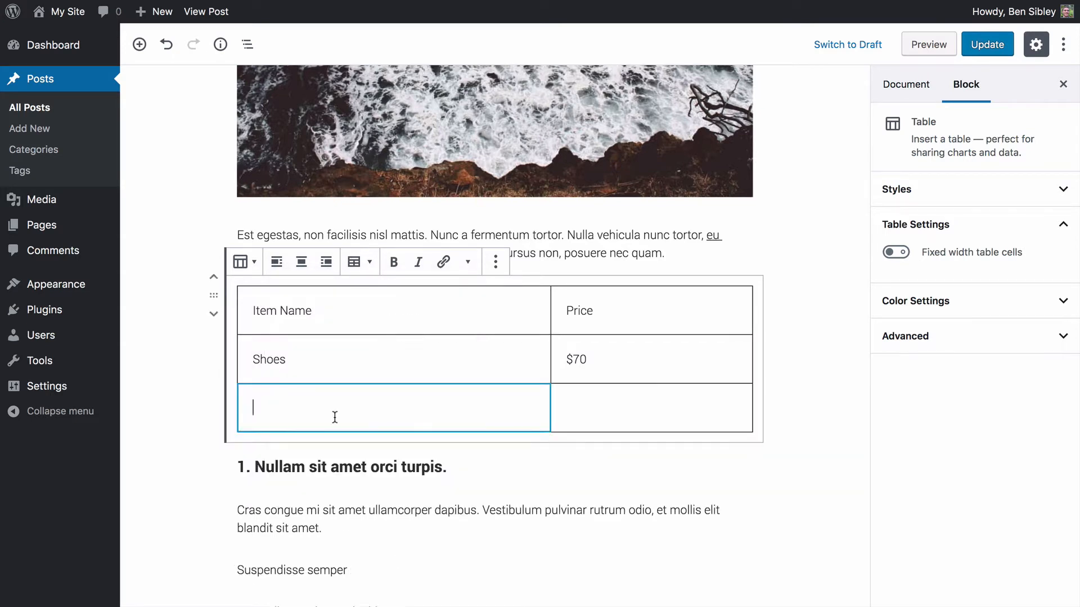
type("Socks")
key("Tab")
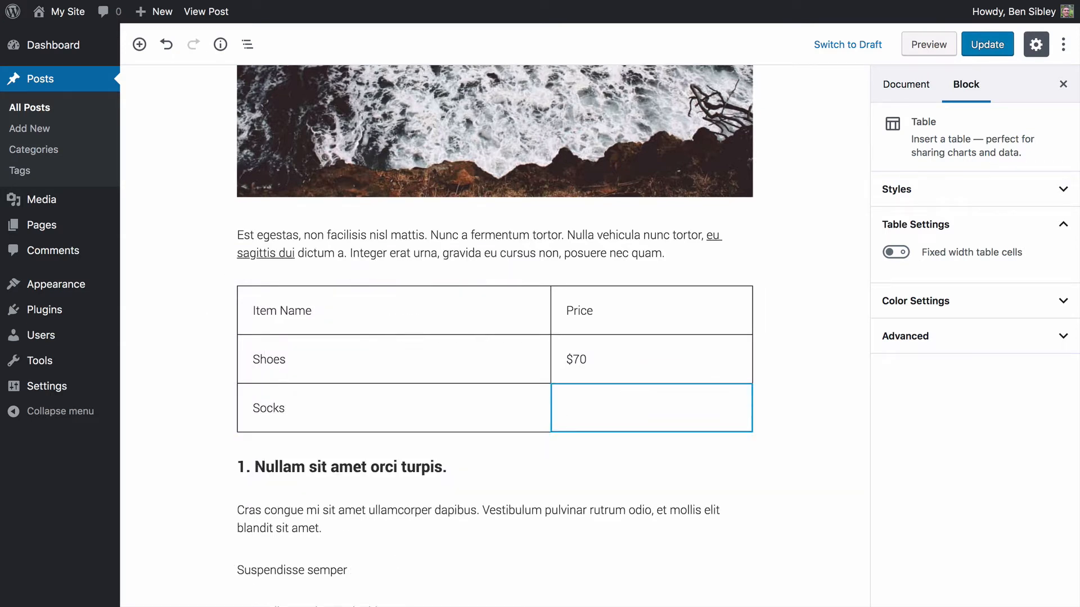
type("$7")
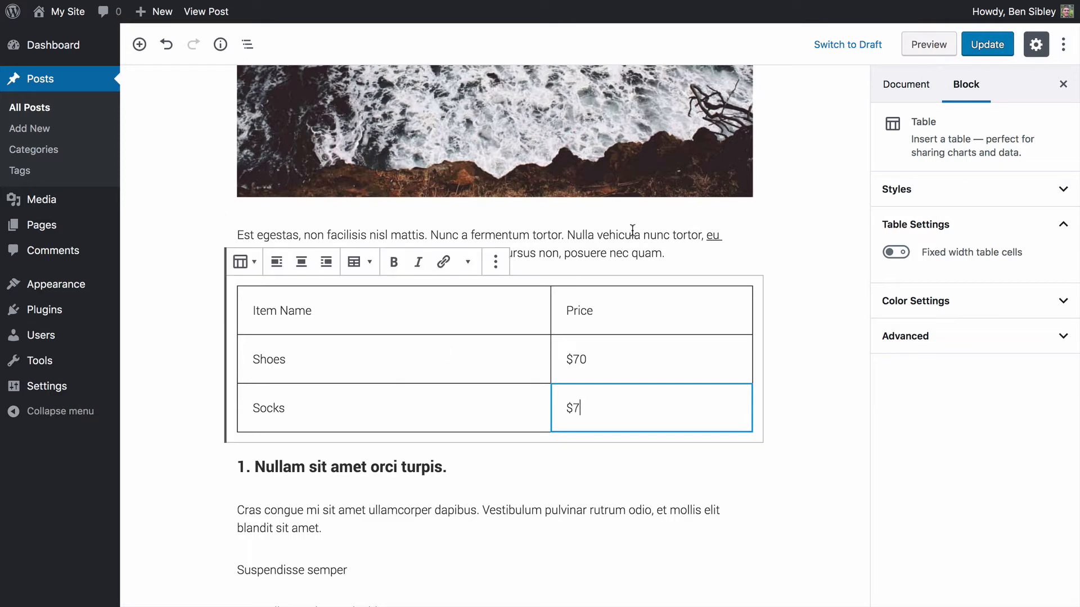
Step: Update the post and view the new table on the published page
left_click(982, 45)
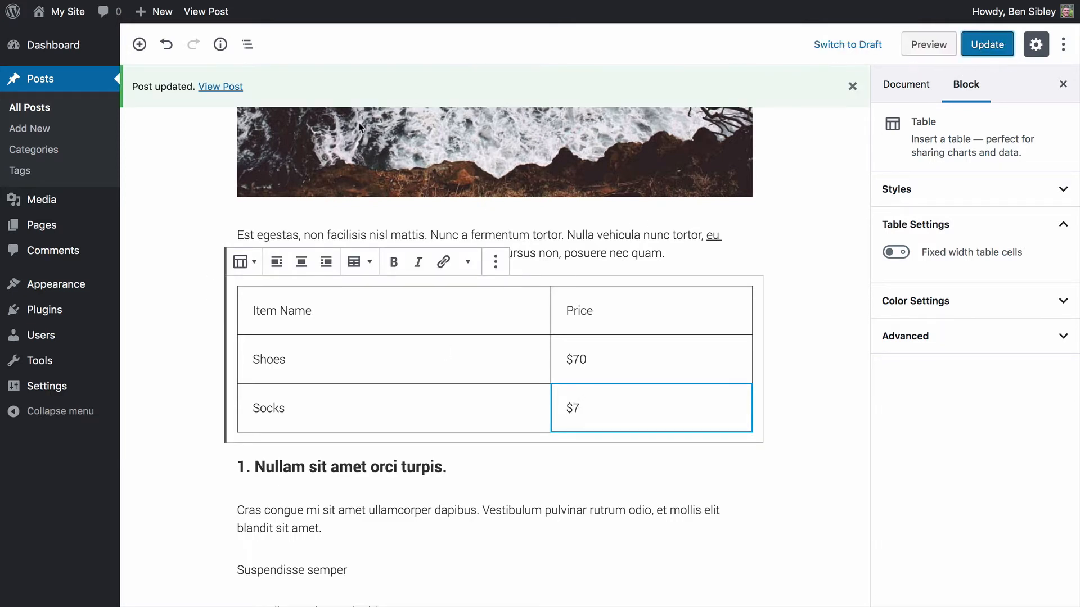
left_click(222, 90)
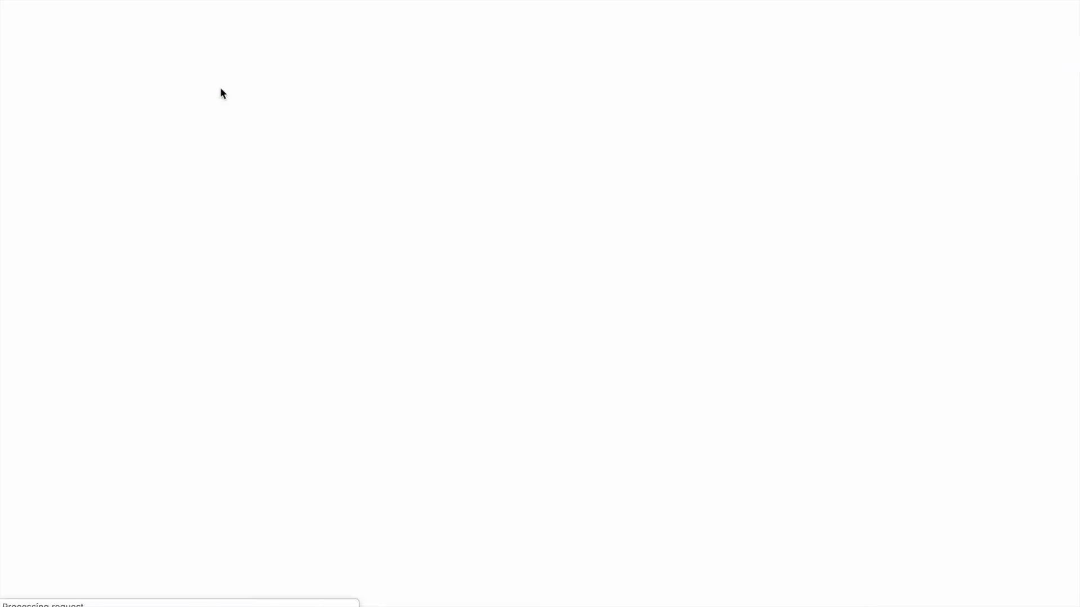
scroll(87, 252, "down", 4)
scroll(87, 251, "down", 10)
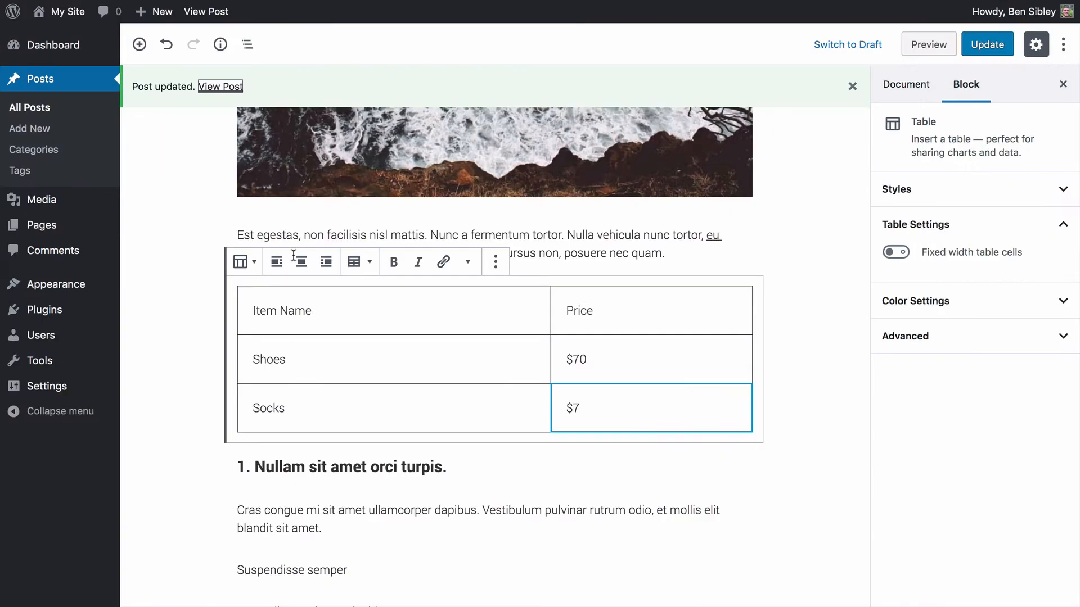
Step: Make the header cells "Item Name" and "Price" bold
left_click(299, 308)
key("ctrl+a")
key("ctrl+b")
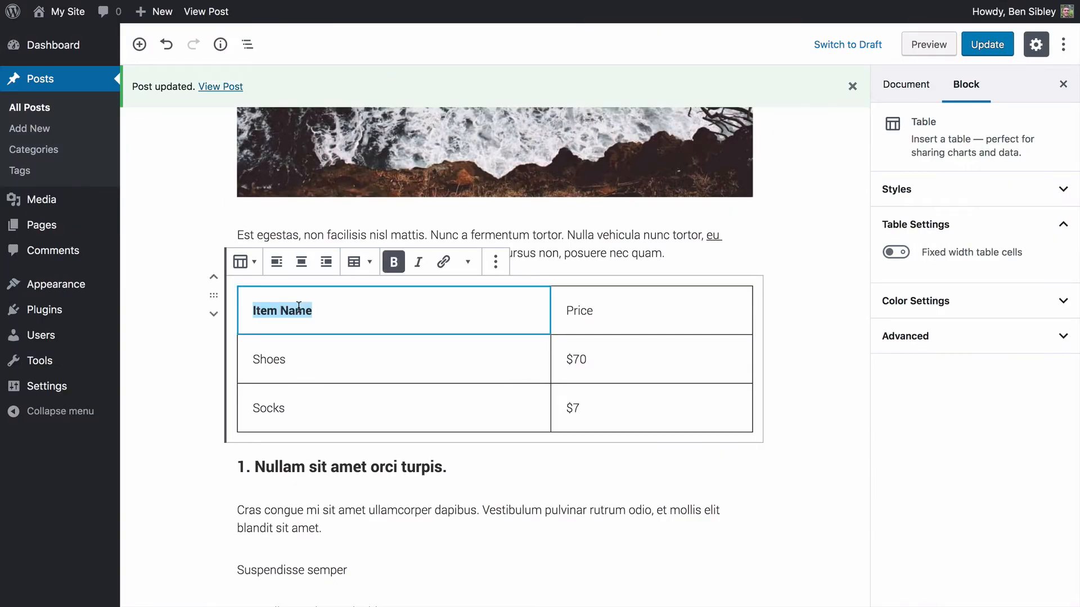
left_click(577, 313)
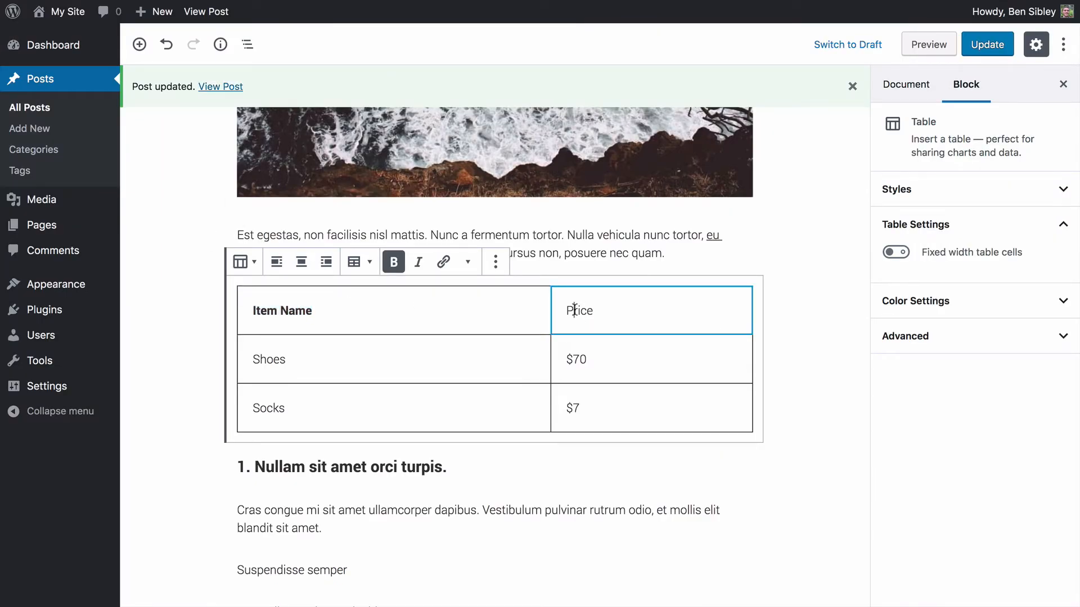
key("ctrl+a")
key("ctrl+b")
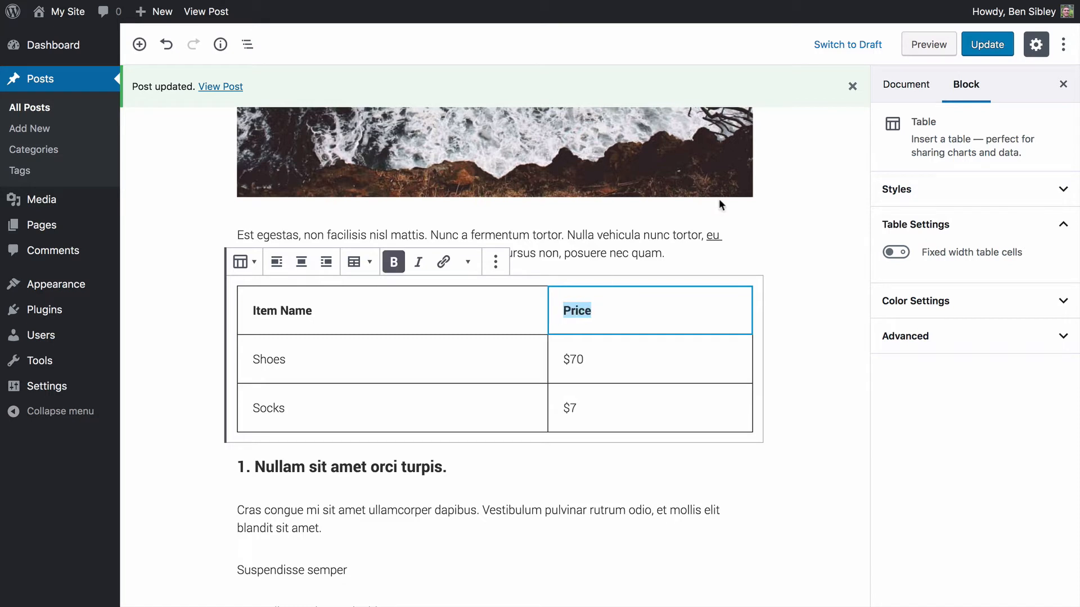
Step: Update the post, reload the published page to check the table headers, and return to the post editor
left_click(987, 43)
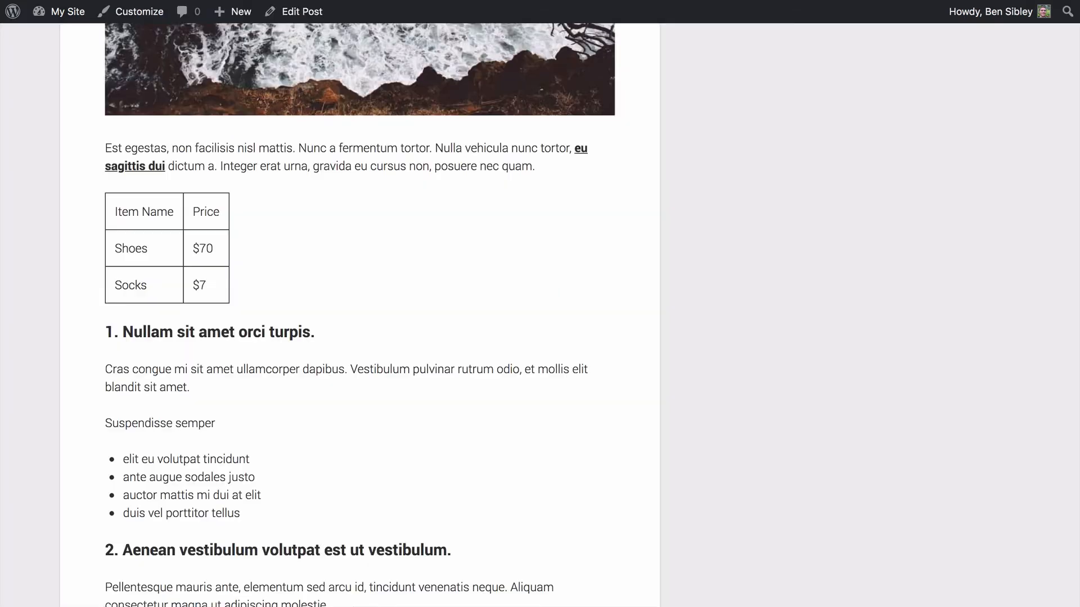
key("super+r")
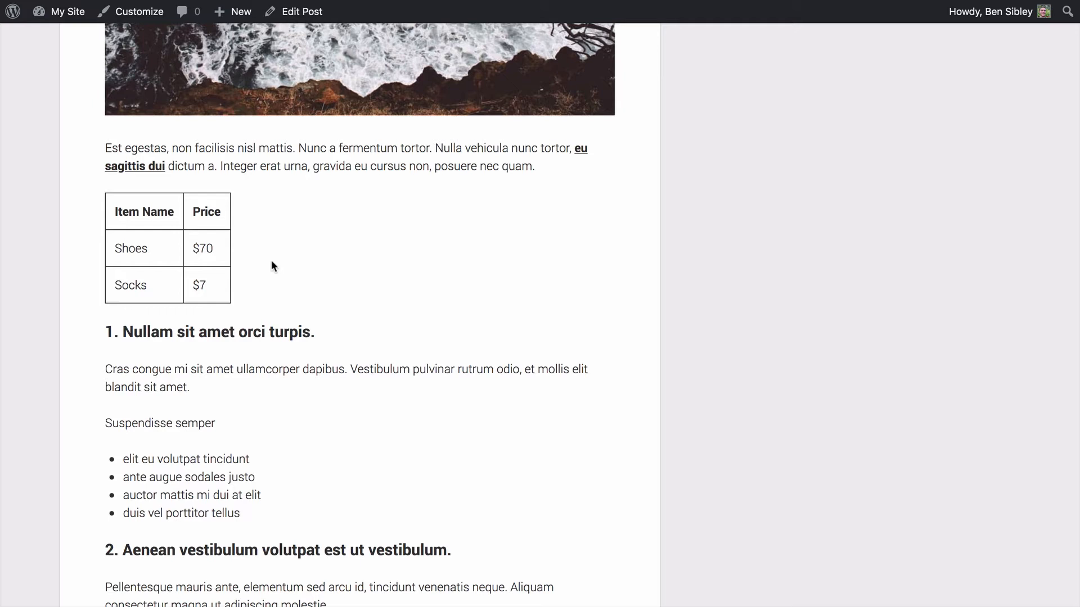
left_click(270, 0)
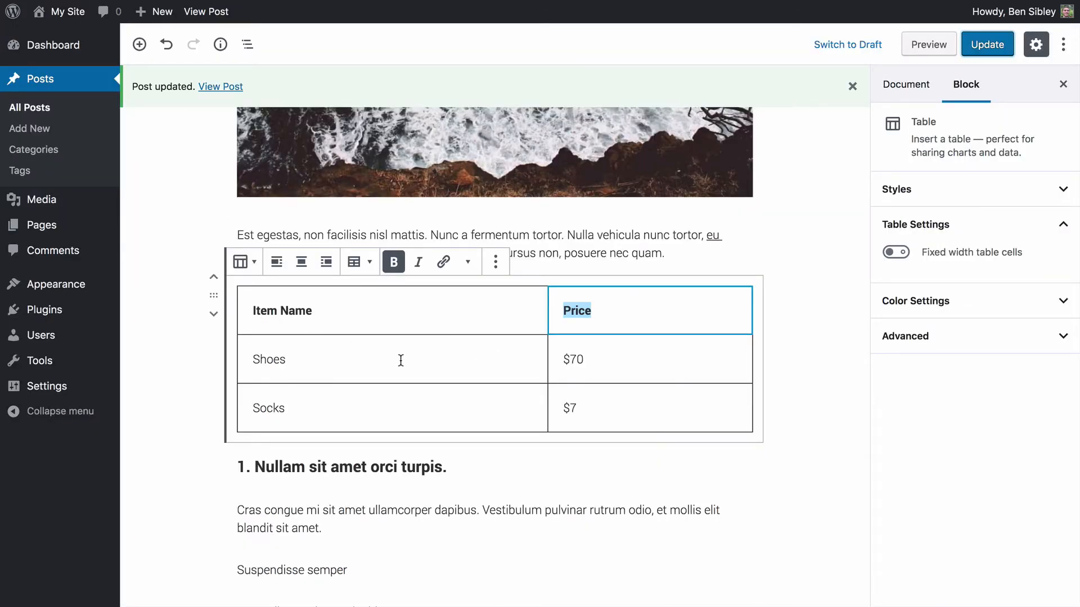
left_click(170, 314)
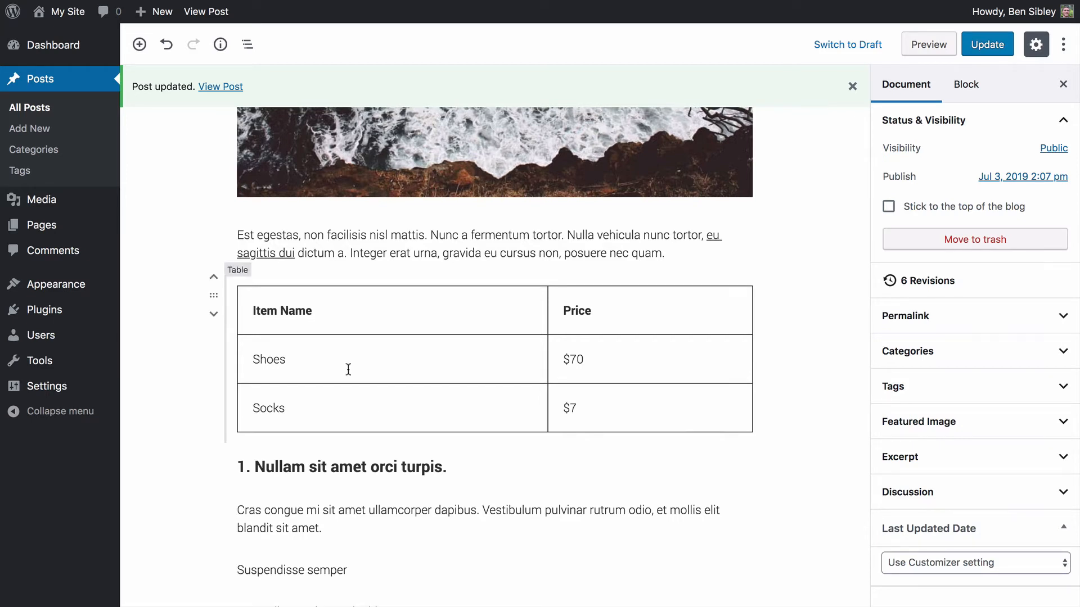
left_click(213, 294)
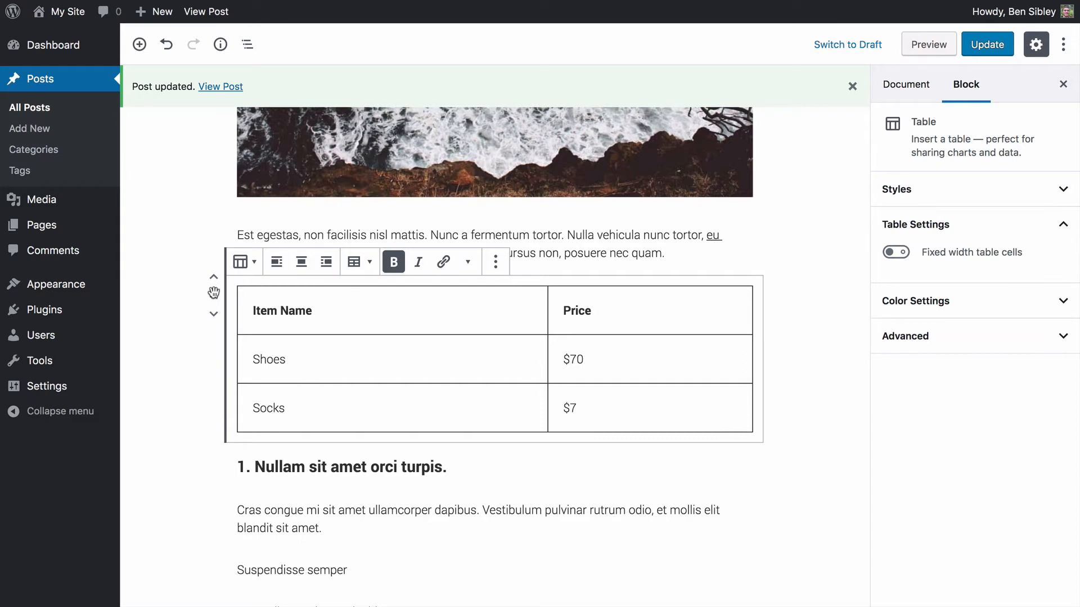
left_click(171, 321)
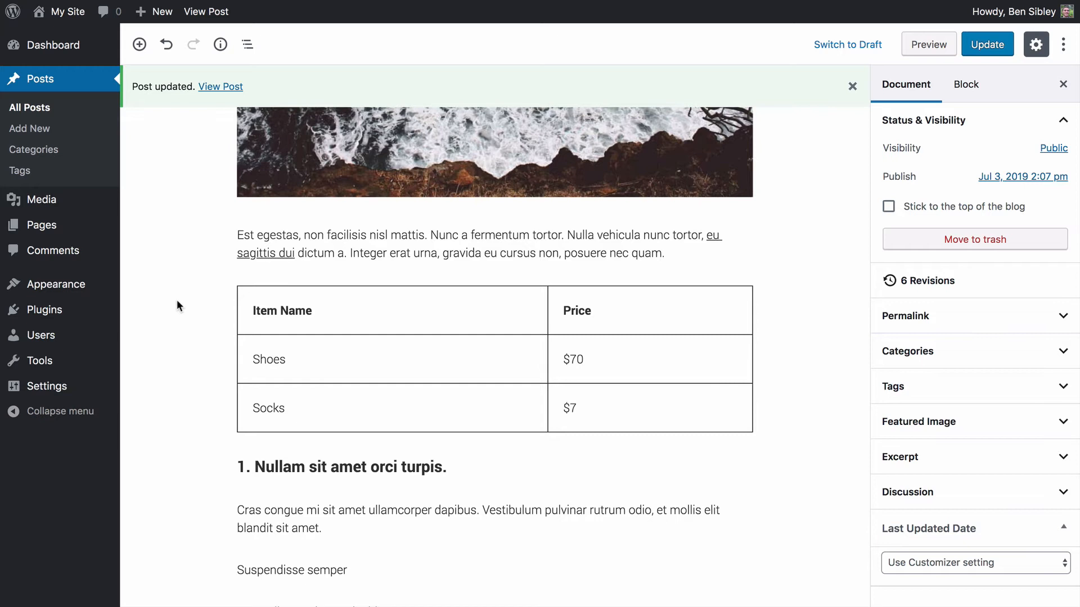
Step: Search the new plugins for "tablepress" and install the TablePress plugin
mouse_move(48, 309)
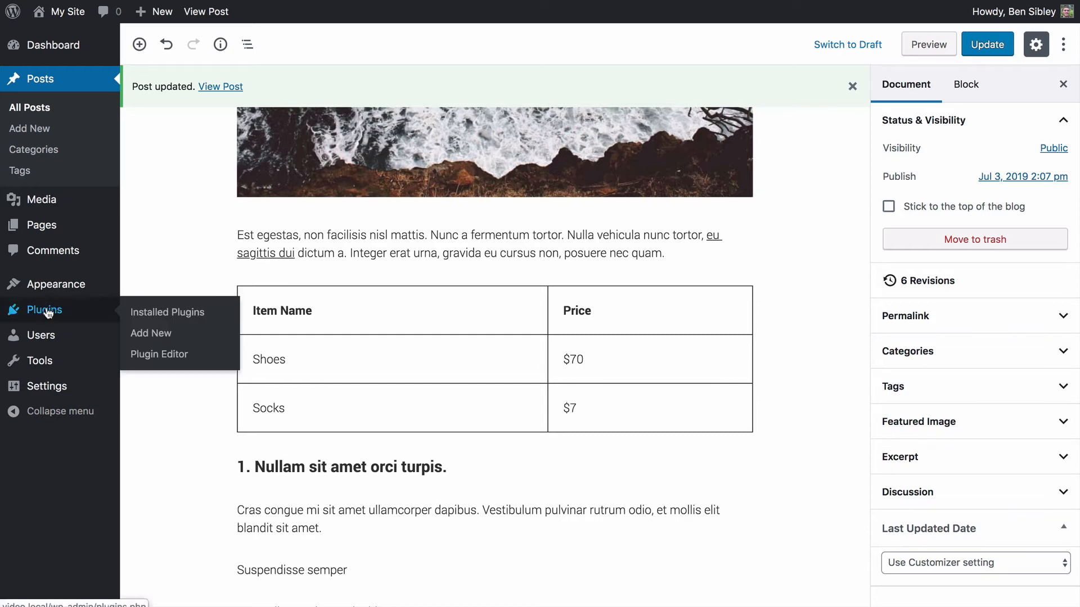
left_click(151, 336)
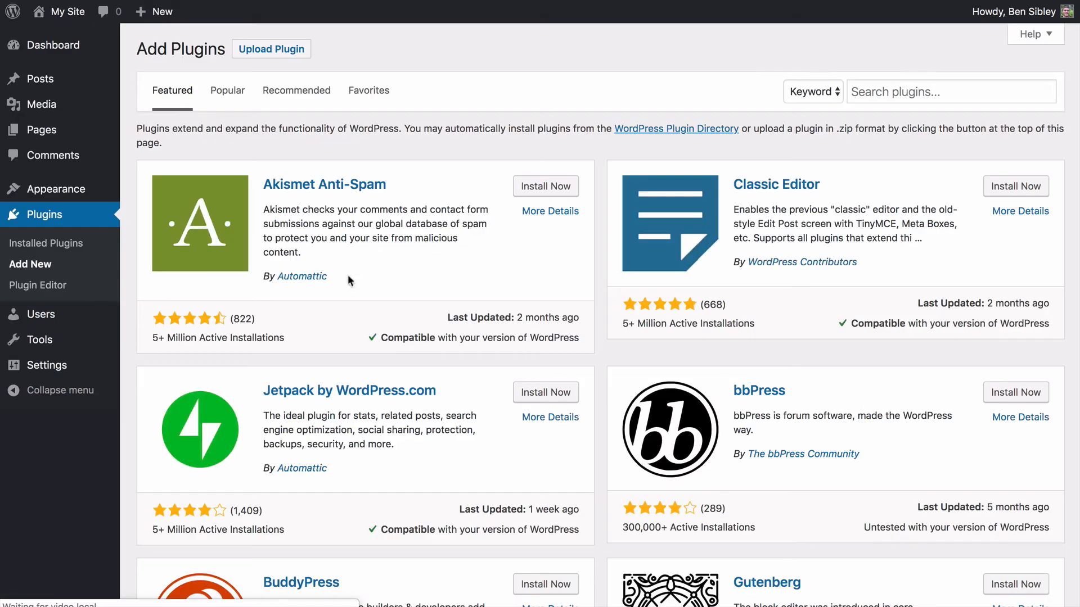
left_click(869, 91)
type("tablepress")
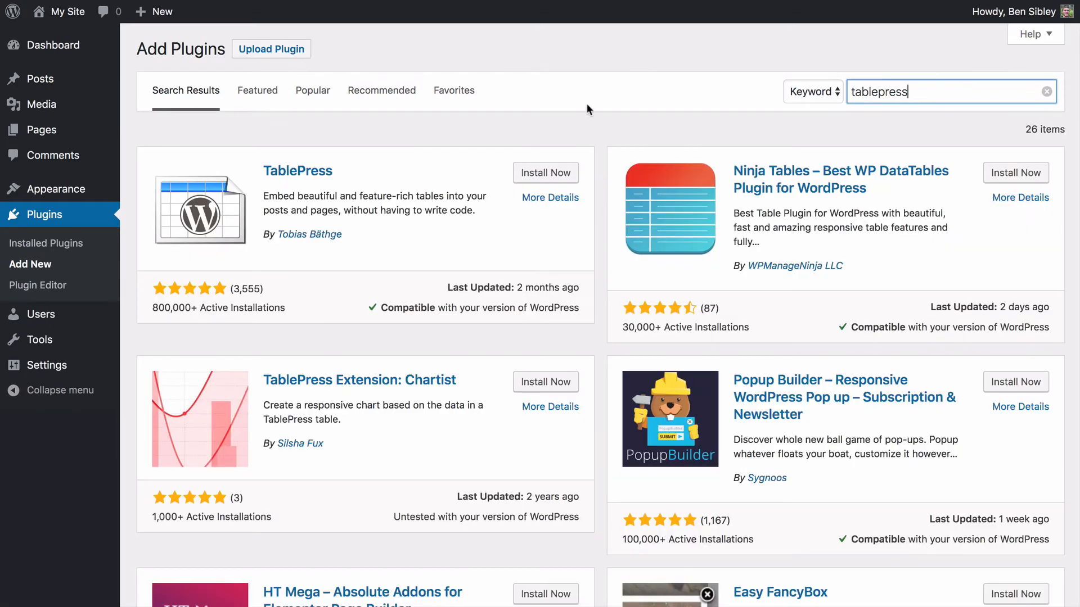
left_click(555, 174)
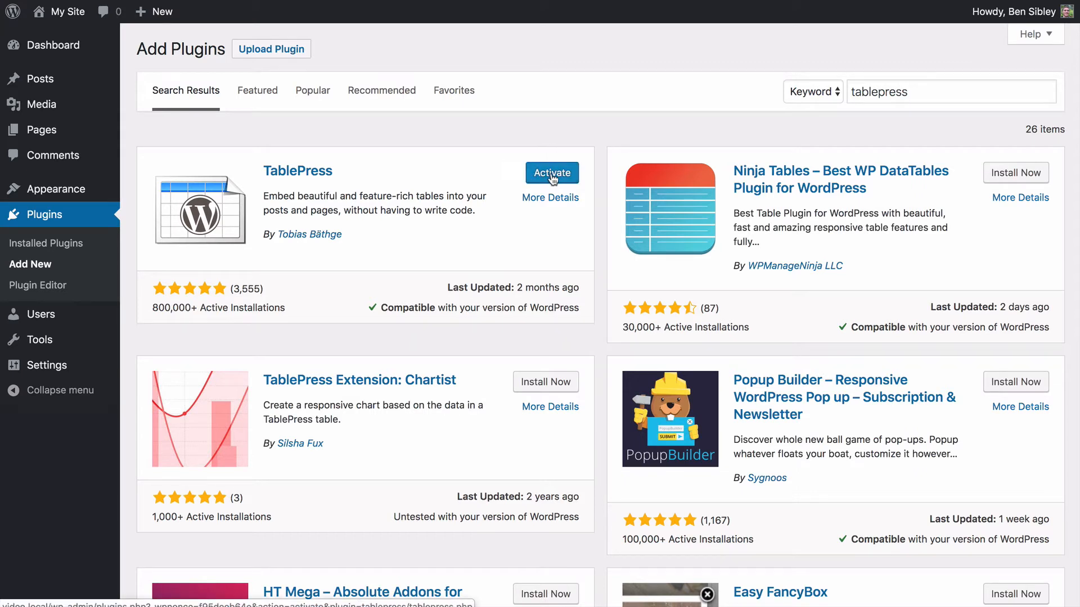
Step: Activate the TablePress plugin and open its list of tables
left_click(552, 175)
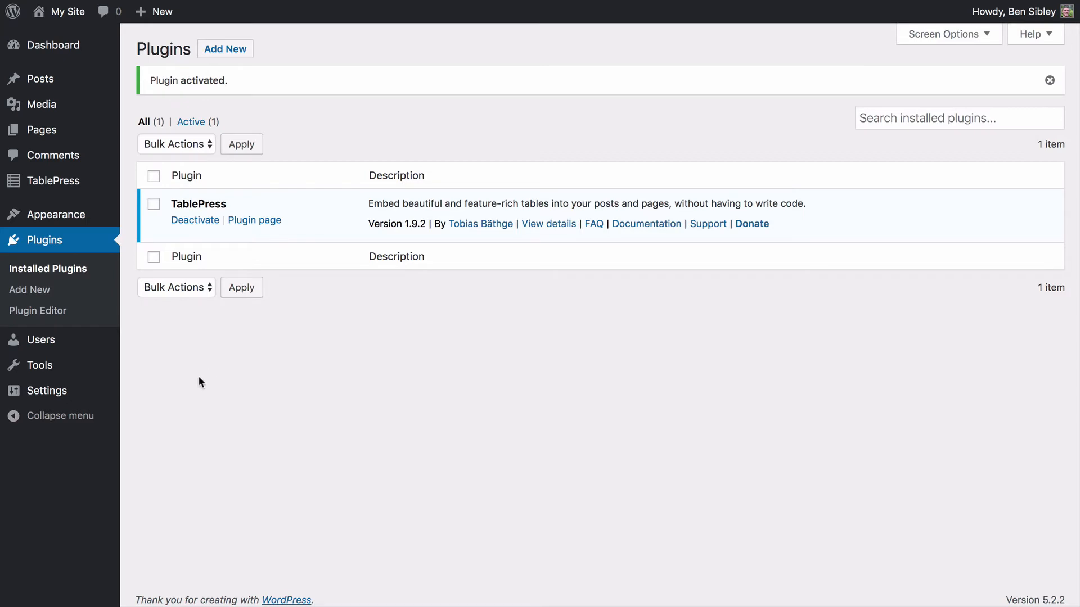
mouse_move(68, 183)
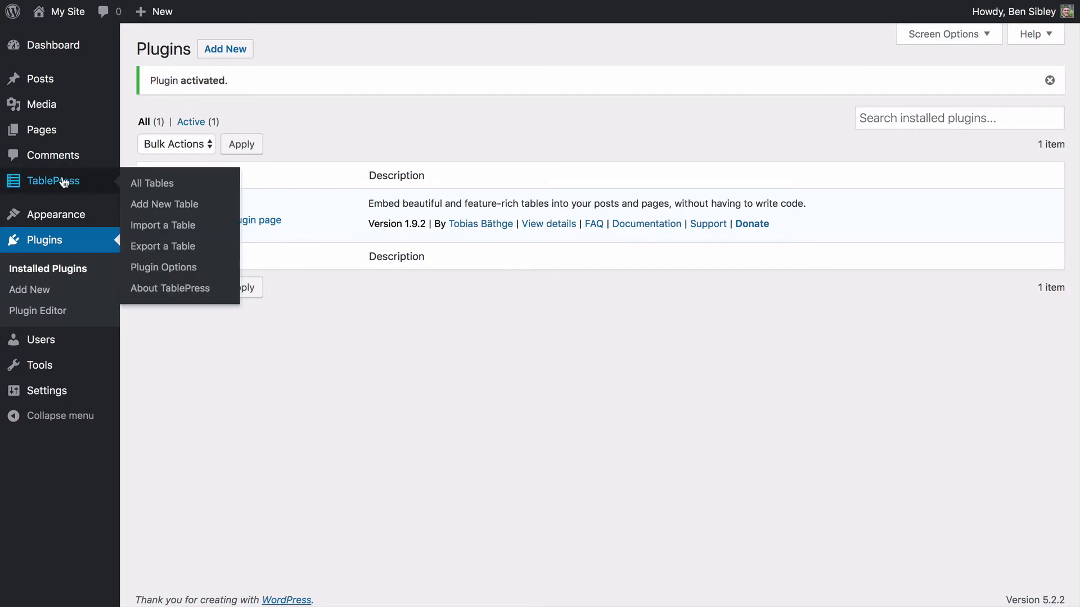
left_click(70, 183)
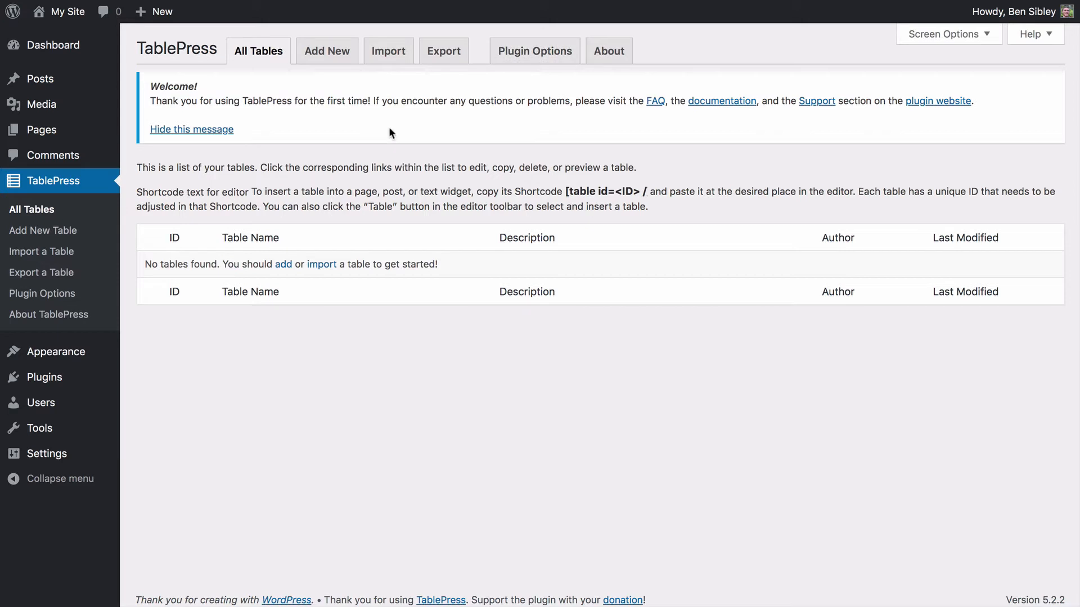
Step: Add a new TablePress table named "My Table" with 3 rows and 2 columns
left_click(329, 53)
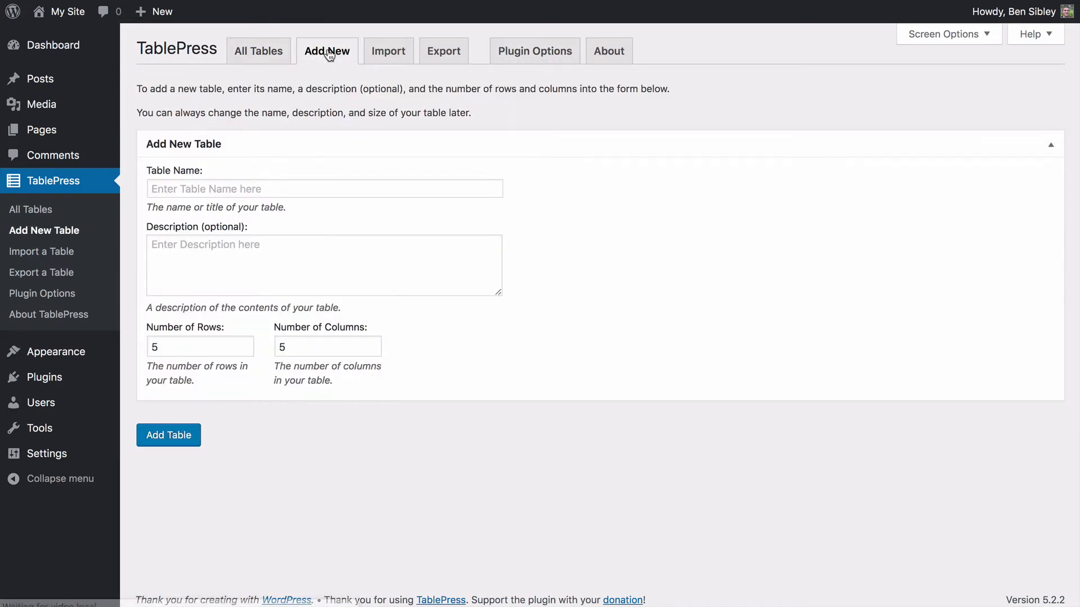
left_click(264, 189)
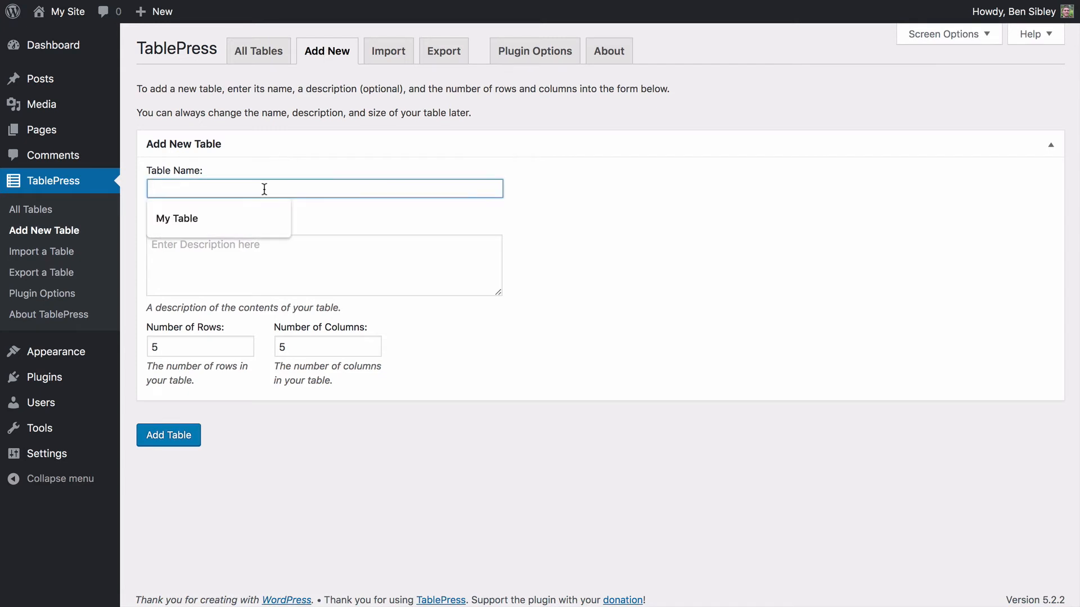
type("My Table")
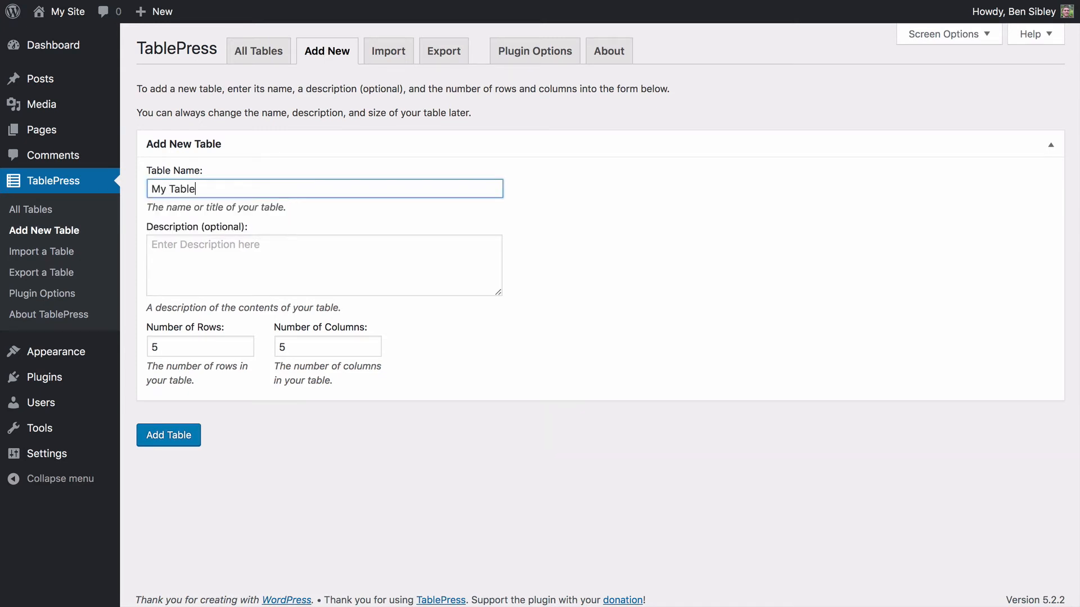
left_click(221, 245)
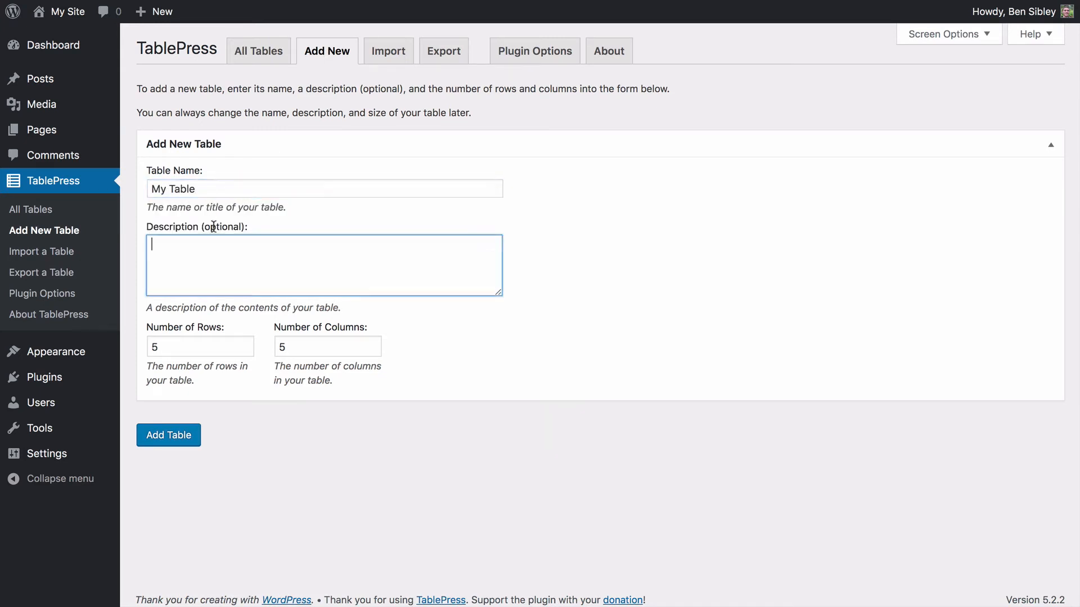
left_click(186, 346)
key("BackSpace")
type("3")
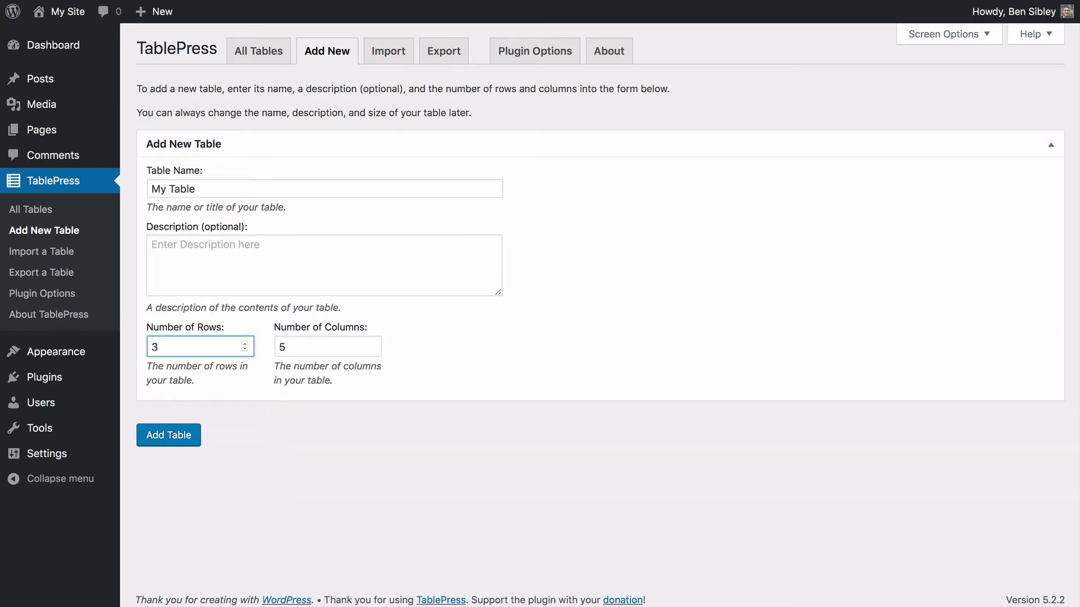
key("Tab")
type("4")
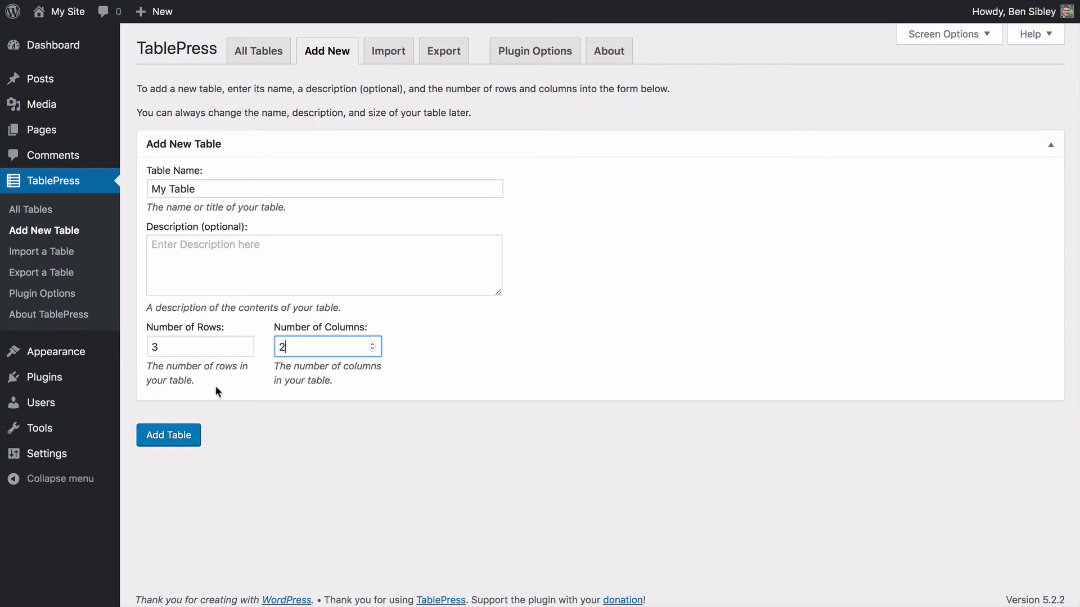
left_click(183, 439)
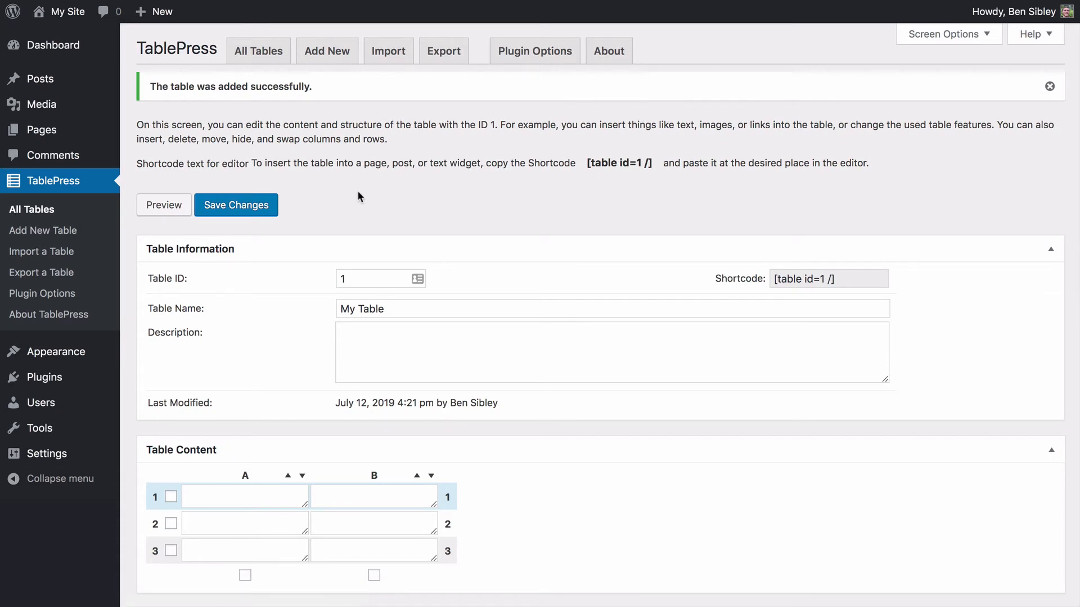
Step: Fill the first row of the table content with the headers "Item Name" and "Price"
scroll(359, 195, "down", 3)
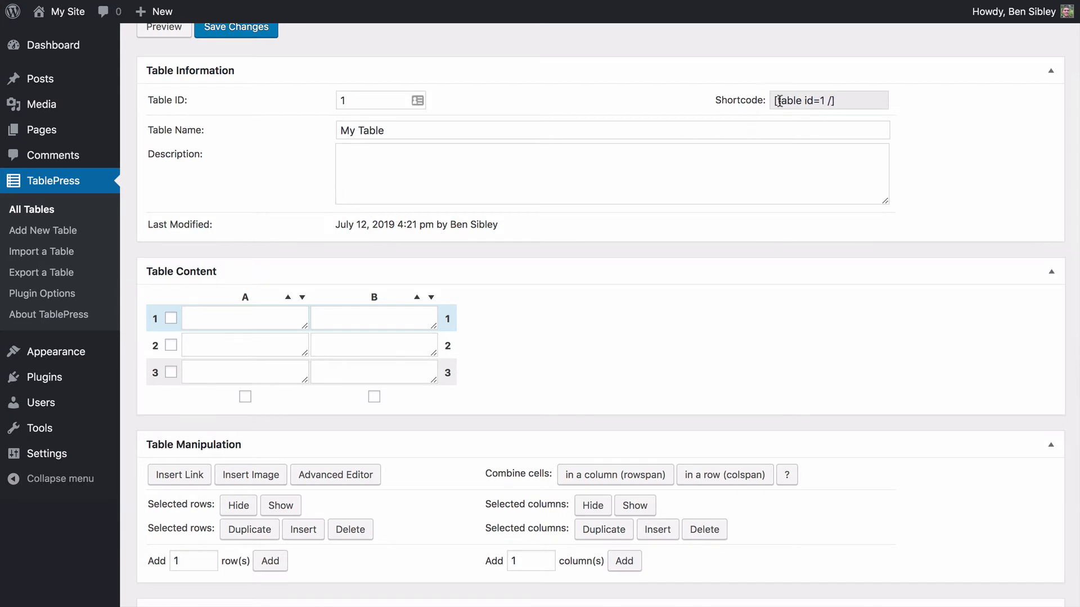
scroll(559, 134, "down", 5)
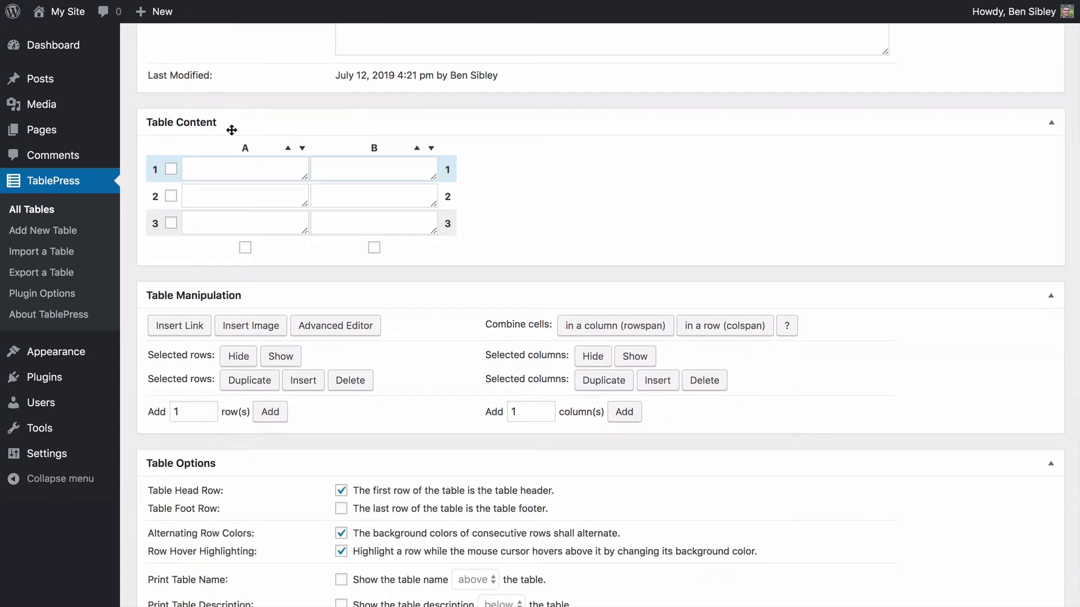
scroll(234, 133, "up", 1)
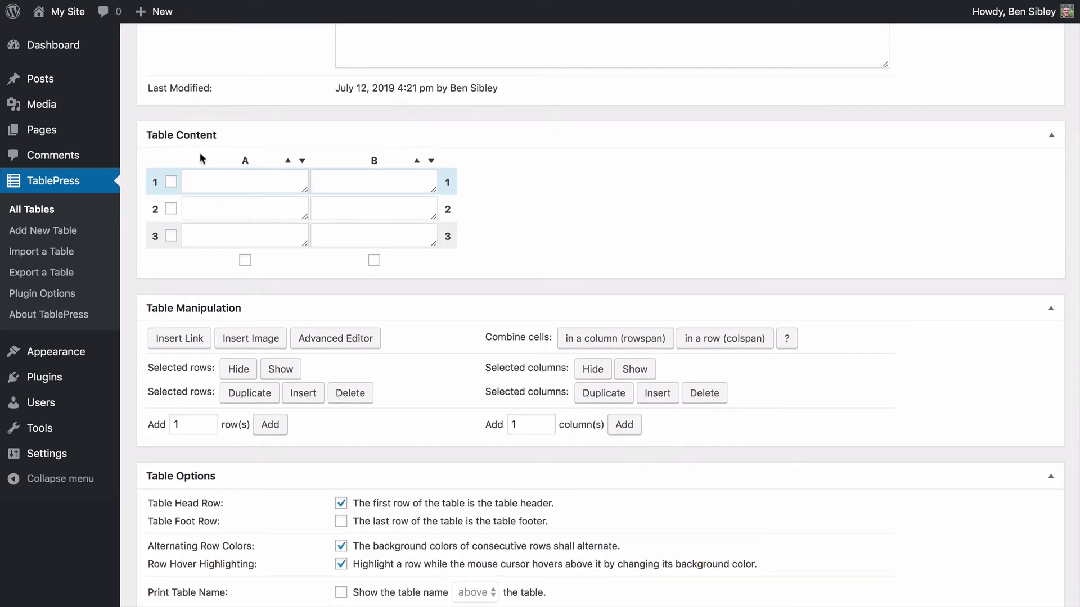
left_click(231, 175)
type("Ite")
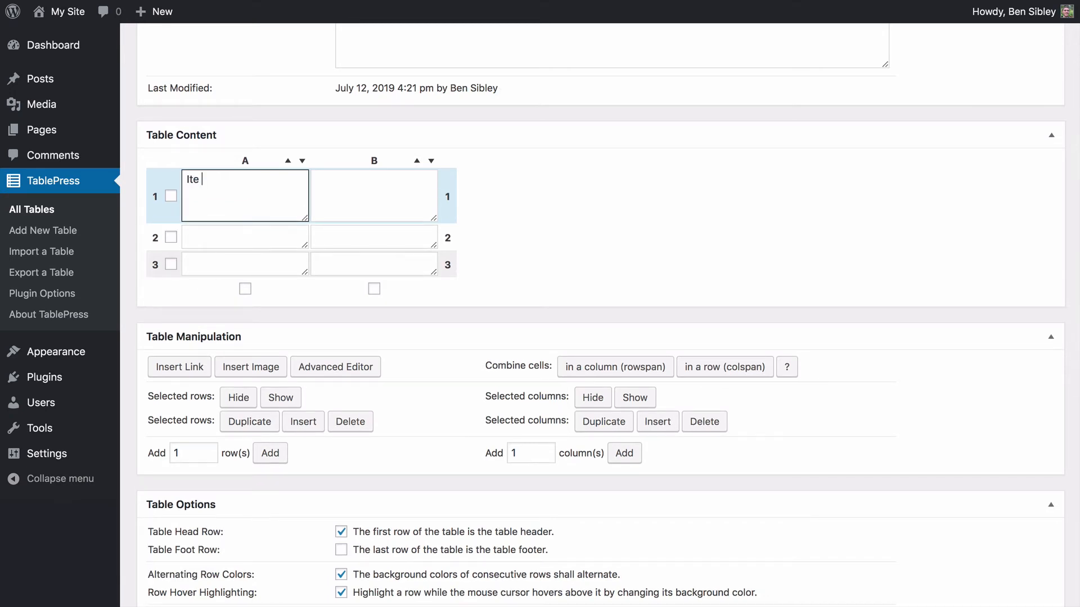
type(" Nm Namme")
type("e")
key("Tab")
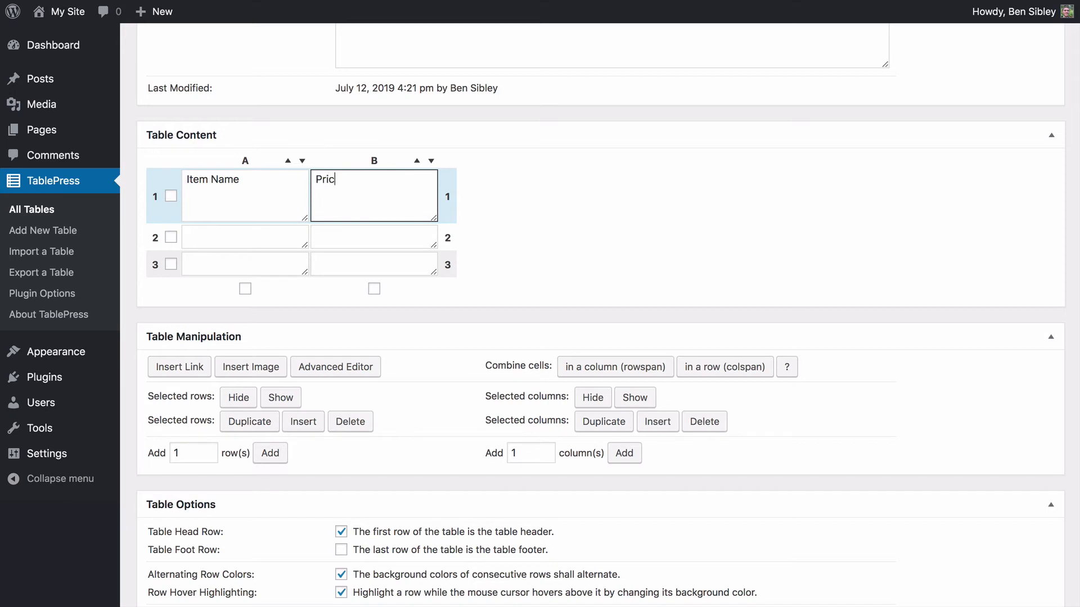
Step: Fill the second row with "Shoes" and "$70" and the third row with "Socks" and "$7"
left_click(218, 241)
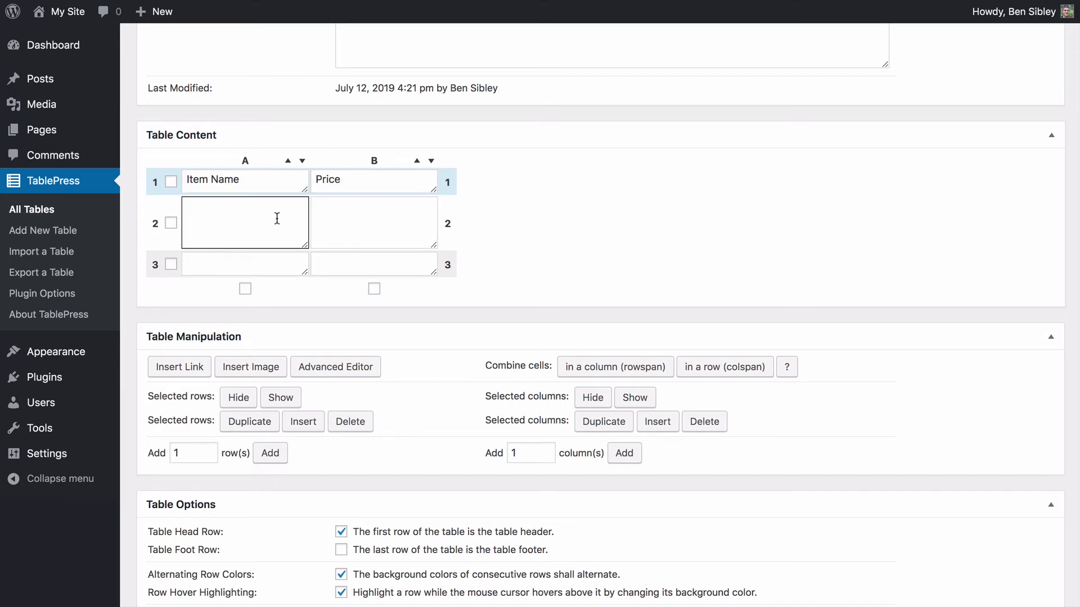
type("Shoes")
key("Tab")
type("$")
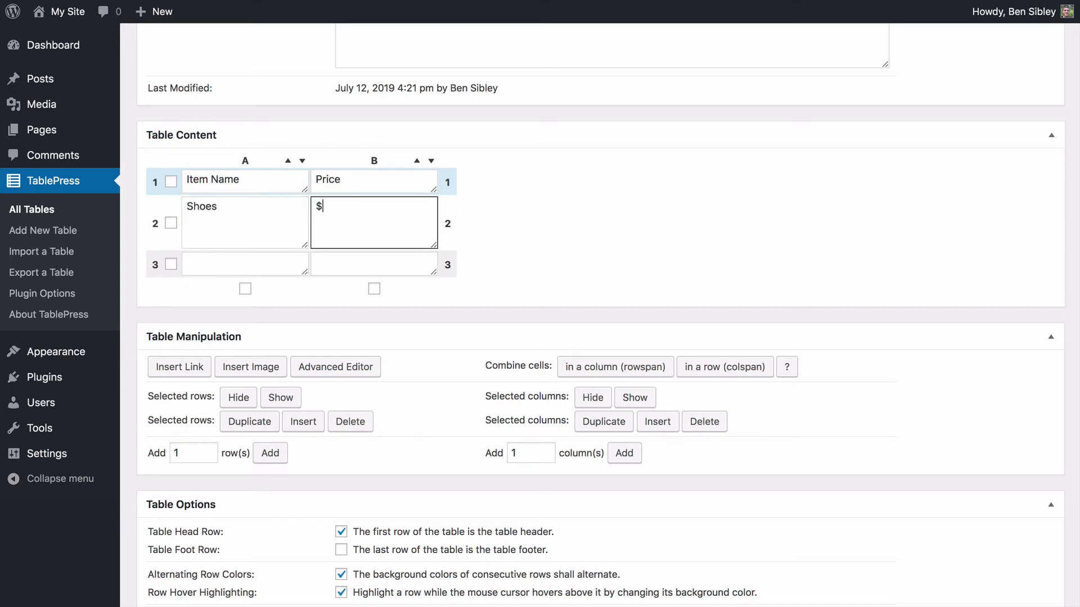
type("70")
key("Tab")
key("Tab")
type("Socks")
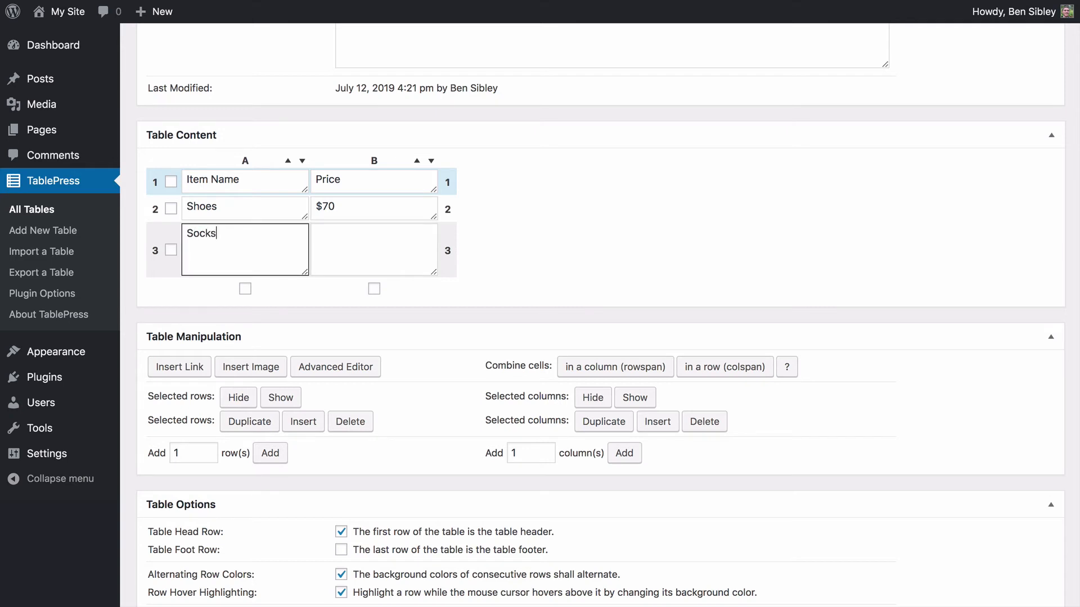
key("Tab")
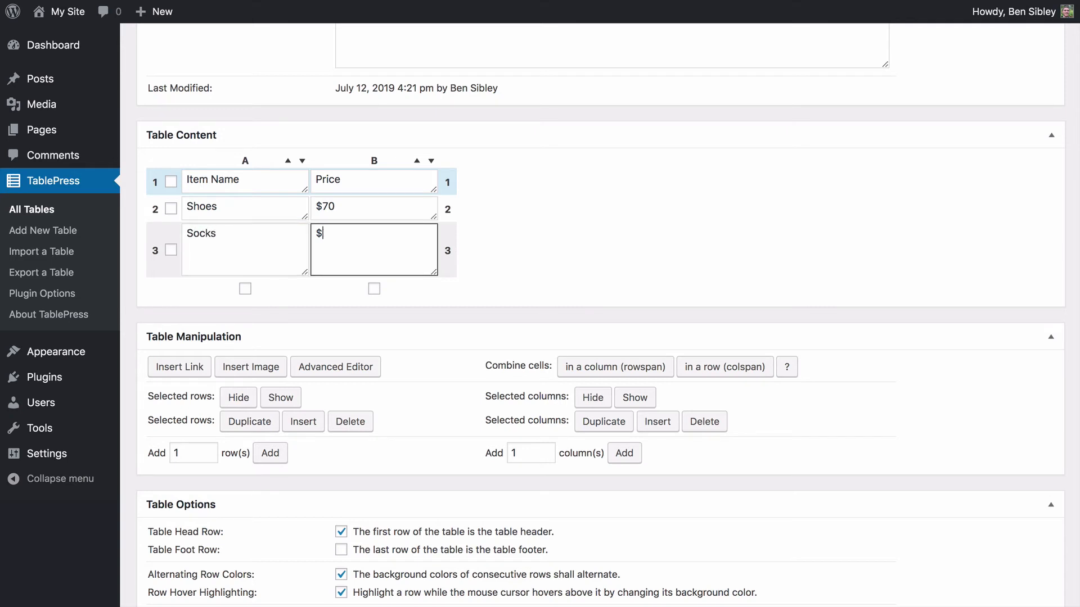
type("$7")
left_click(440, 322)
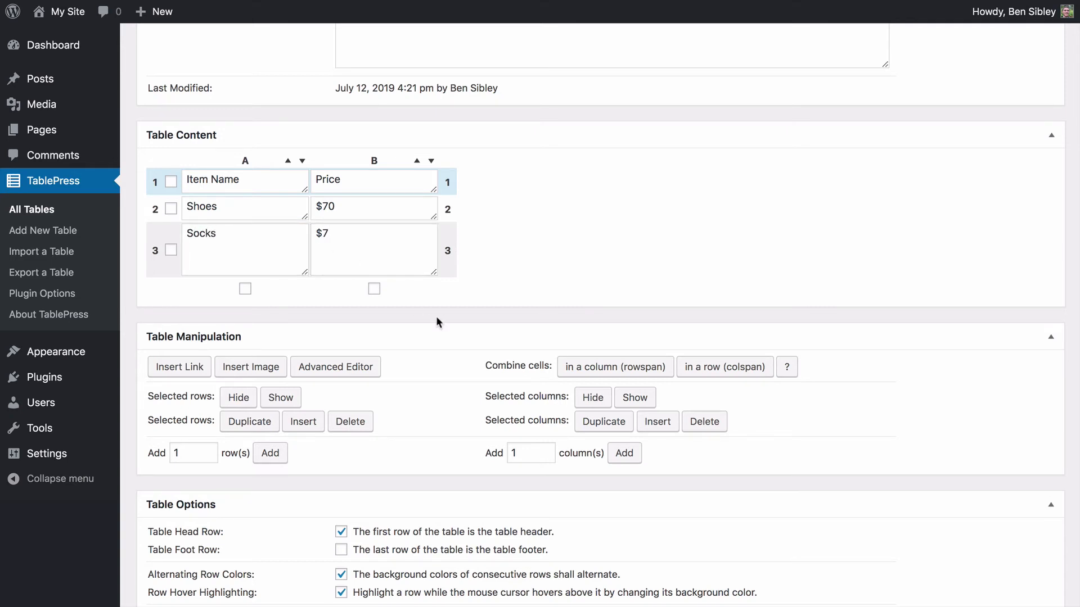
Step: Examine the link insertion dialog for the "$70" cell and the "Shoes" cell, closing it each time without adding a link
scroll(422, 304, "down", 1)
scroll(423, 303, "down", 2)
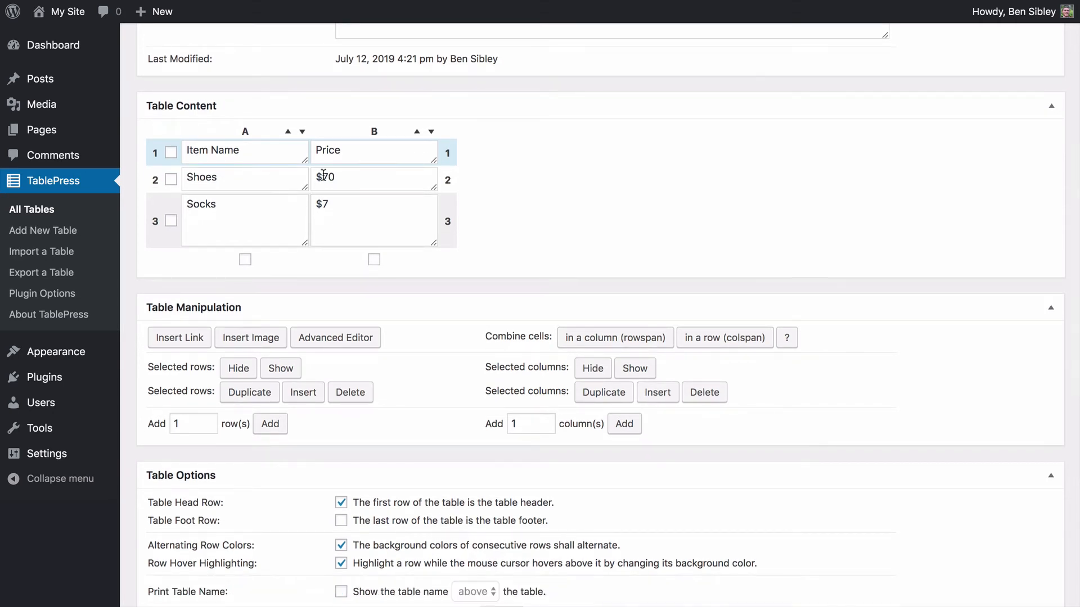
scroll(270, 205, "down", 2)
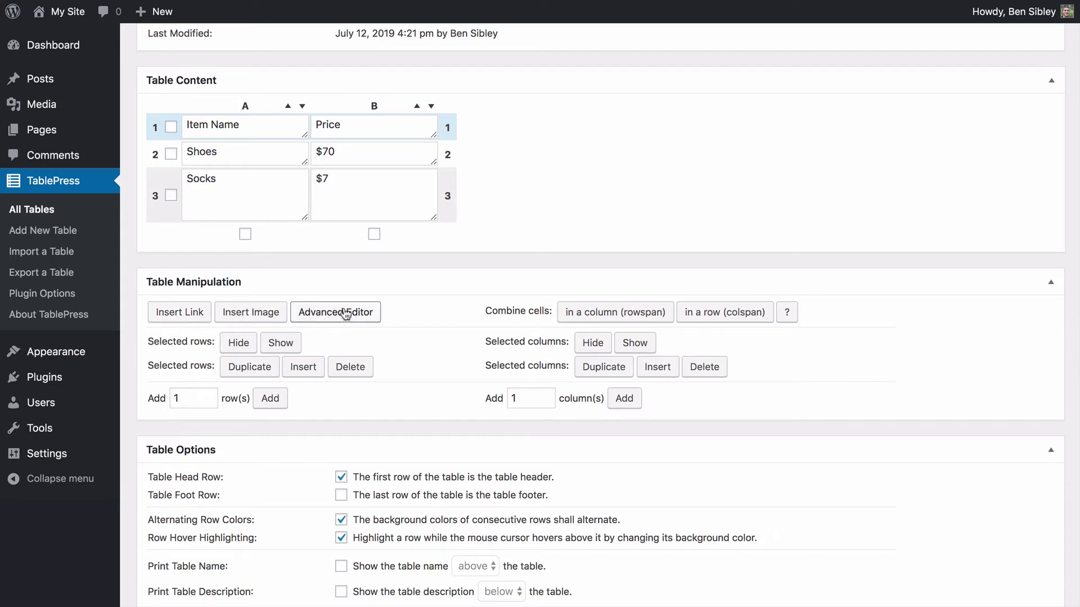
left_click(184, 314)
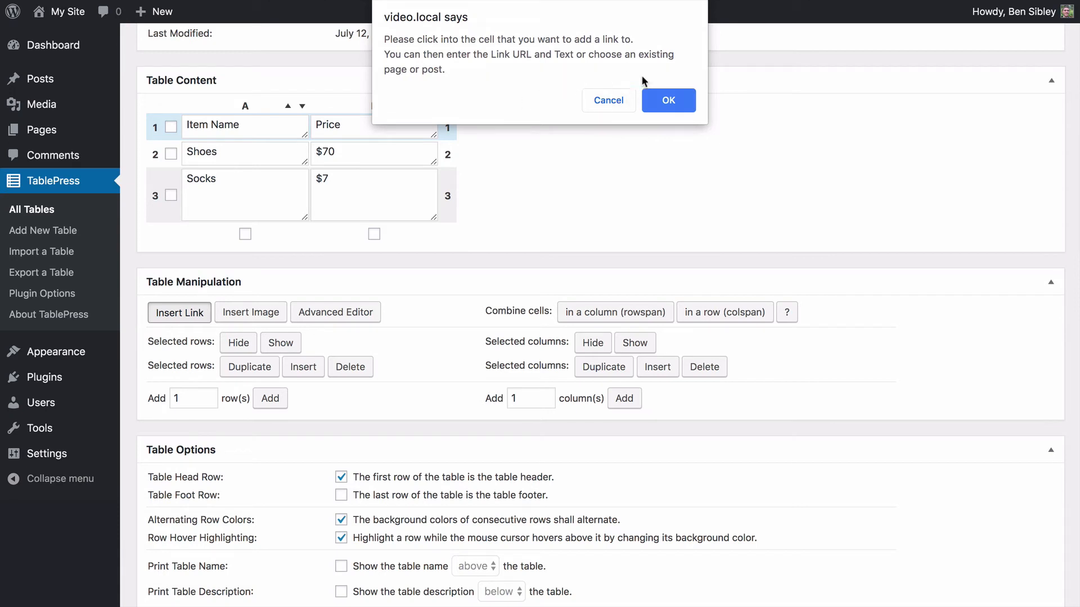
left_click(668, 102)
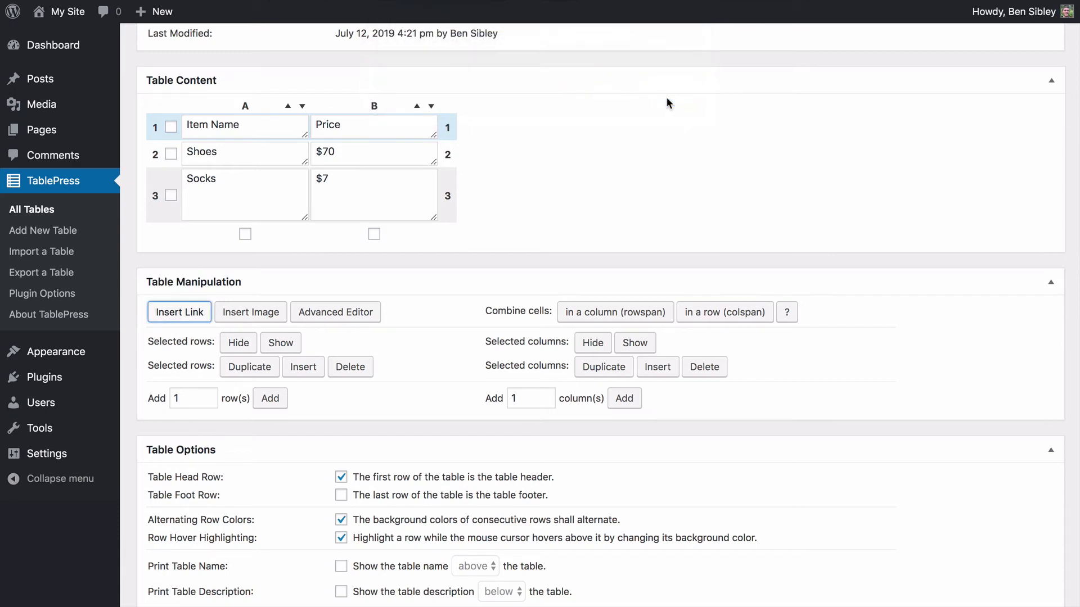
left_click(369, 152)
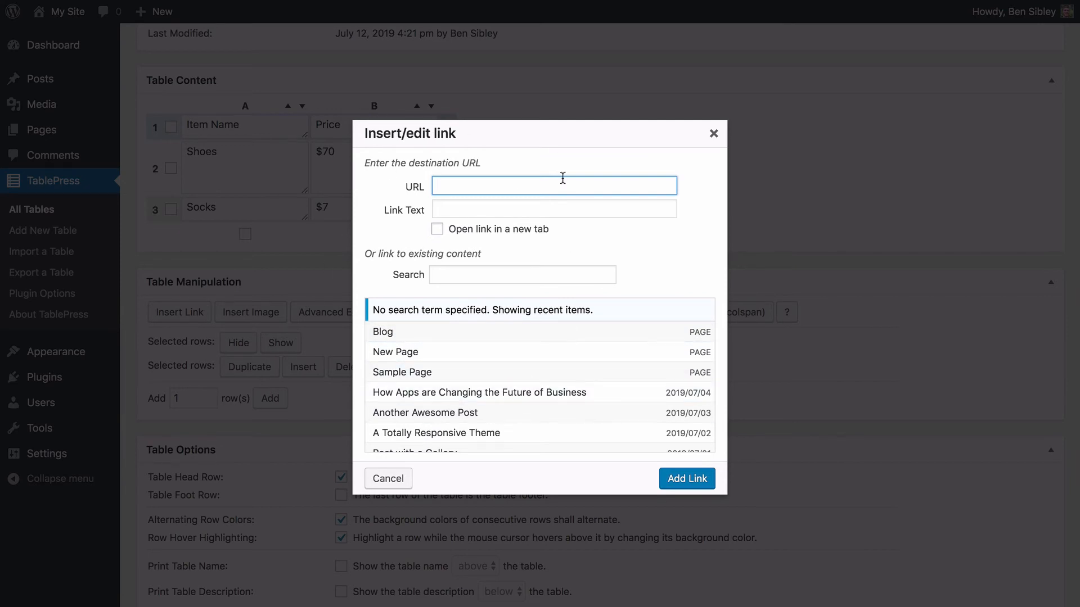
left_click(713, 133)
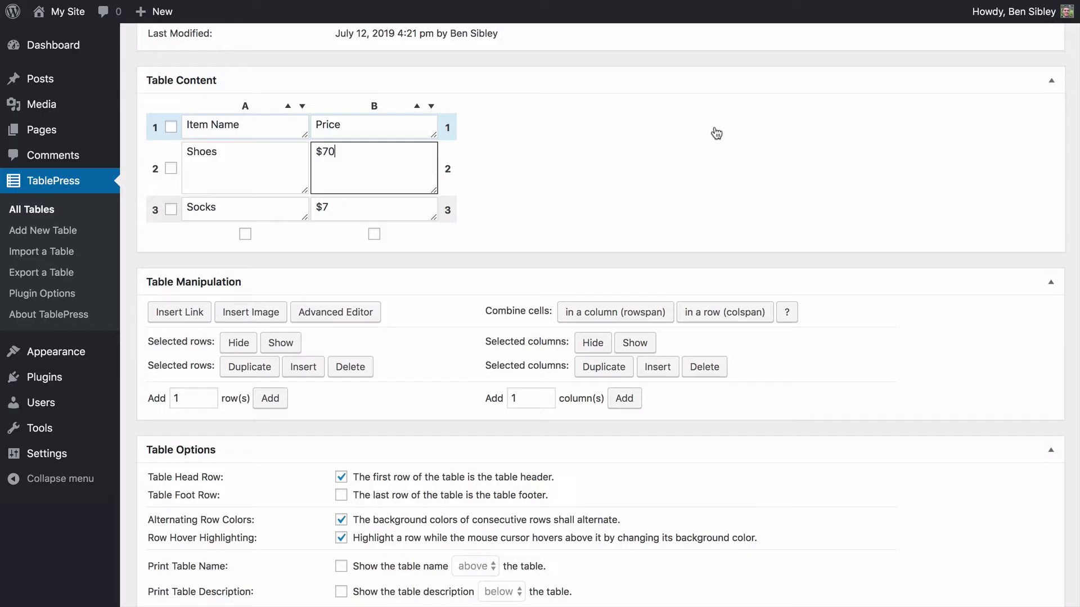
left_click(287, 260)
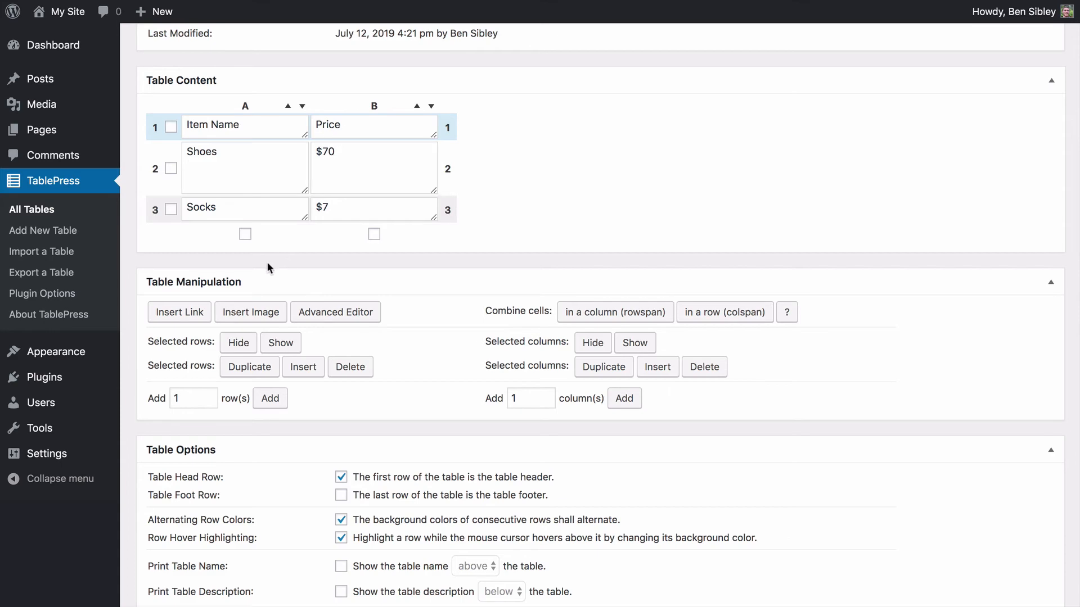
left_click(180, 320)
left_click(251, 173)
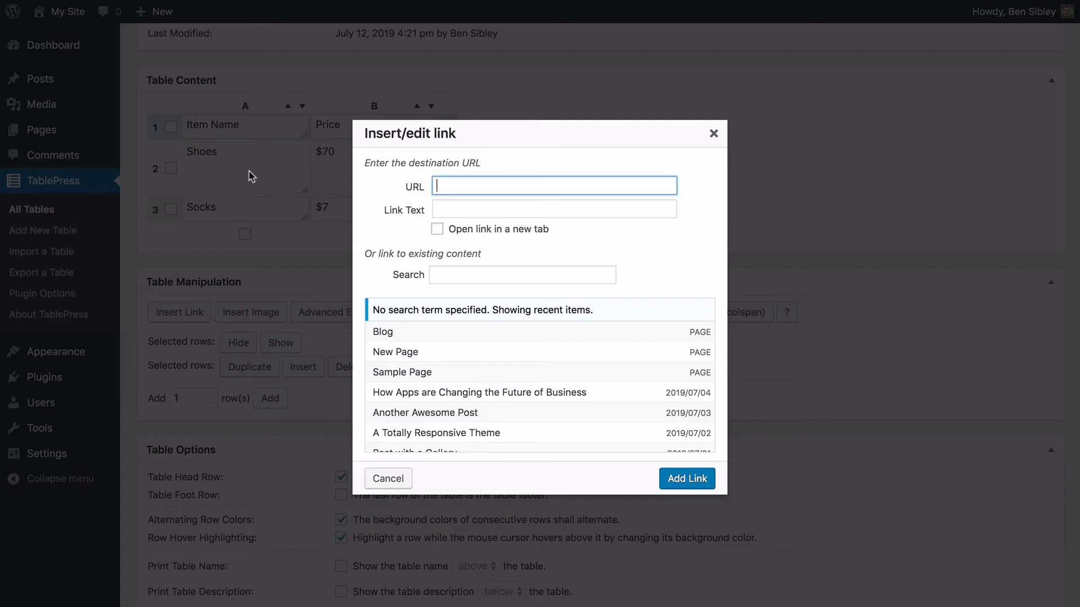
left_click(713, 133)
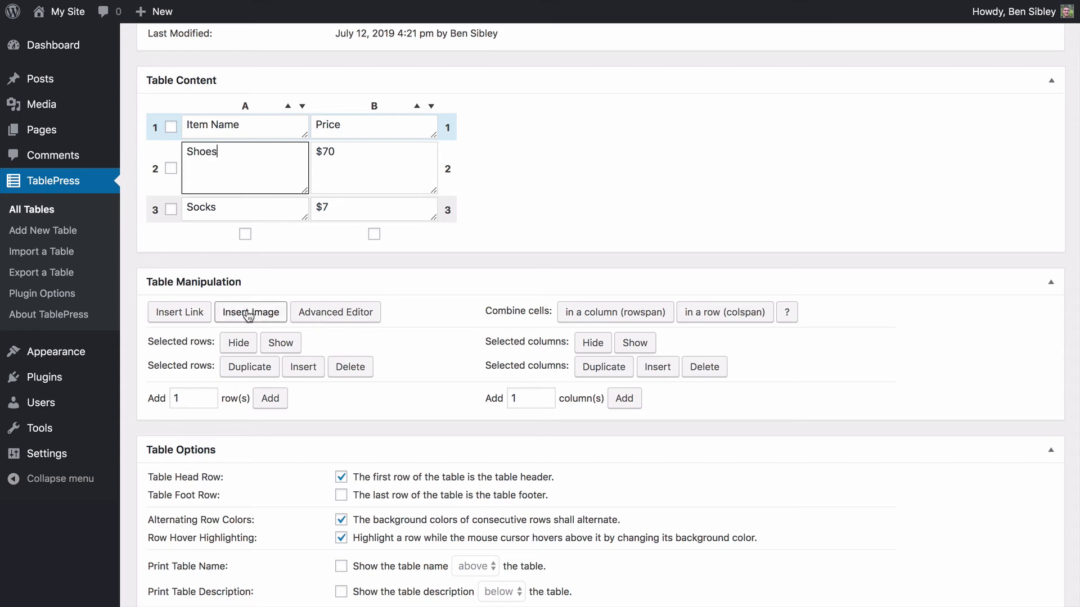
left_click(424, 260)
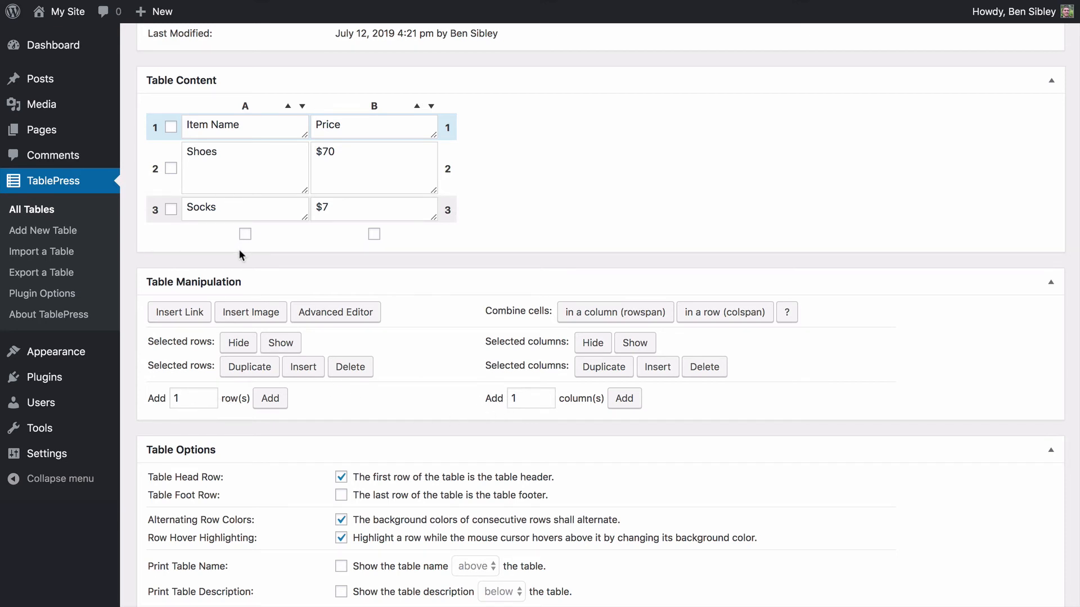
left_click(171, 129)
left_click(172, 168)
left_click(171, 170)
left_click(242, 237)
left_click(242, 238)
Step: Review the table options and the DataTables JavaScript library features available for the table
scroll(370, 262, "down", 5)
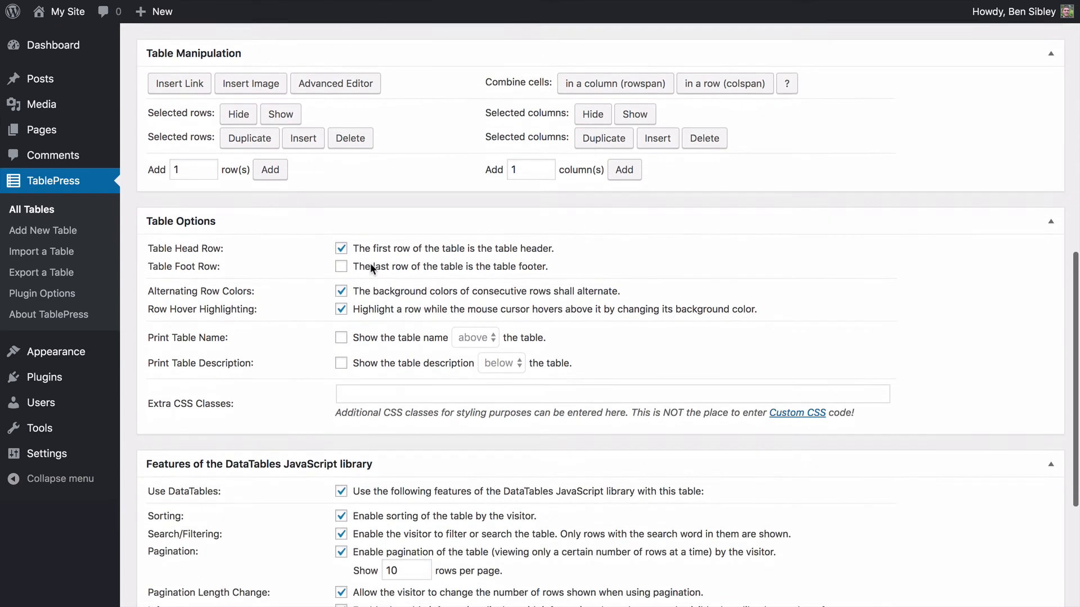
scroll(271, 317, "down", 1)
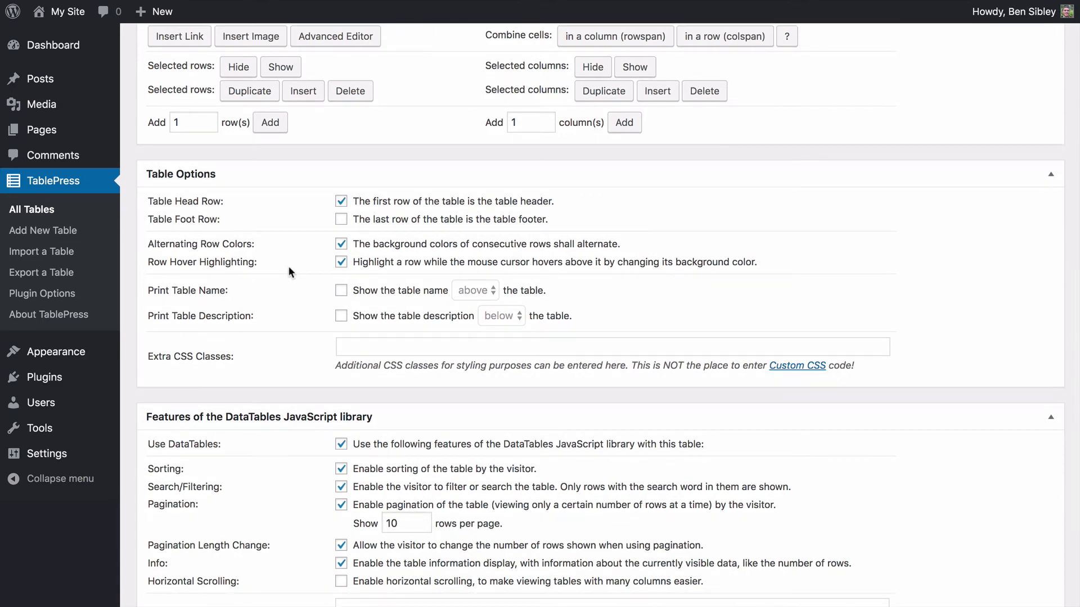
scroll(388, 295, "down", 3)
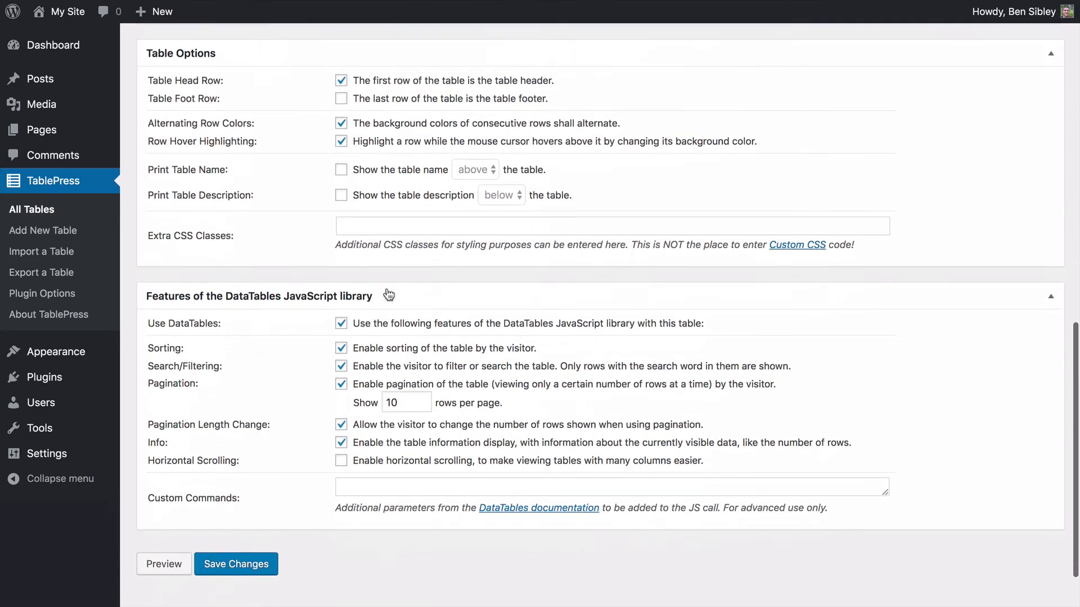
scroll(260, 340, "down", 1)
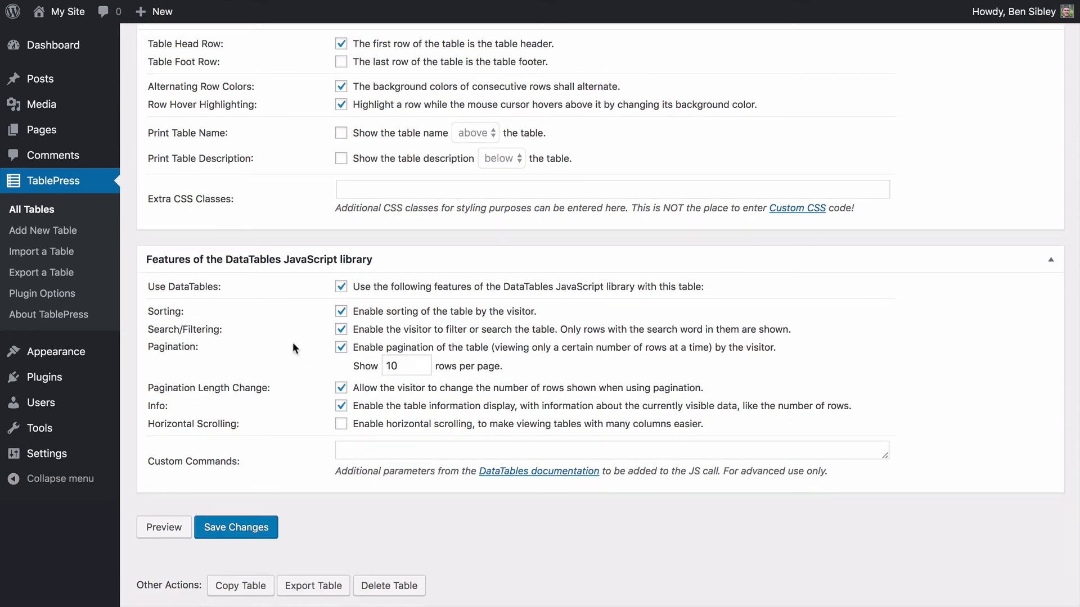
scroll(323, 329, "up", 1)
scroll(323, 329, "up", 2)
scroll(316, 271, "down", 4)
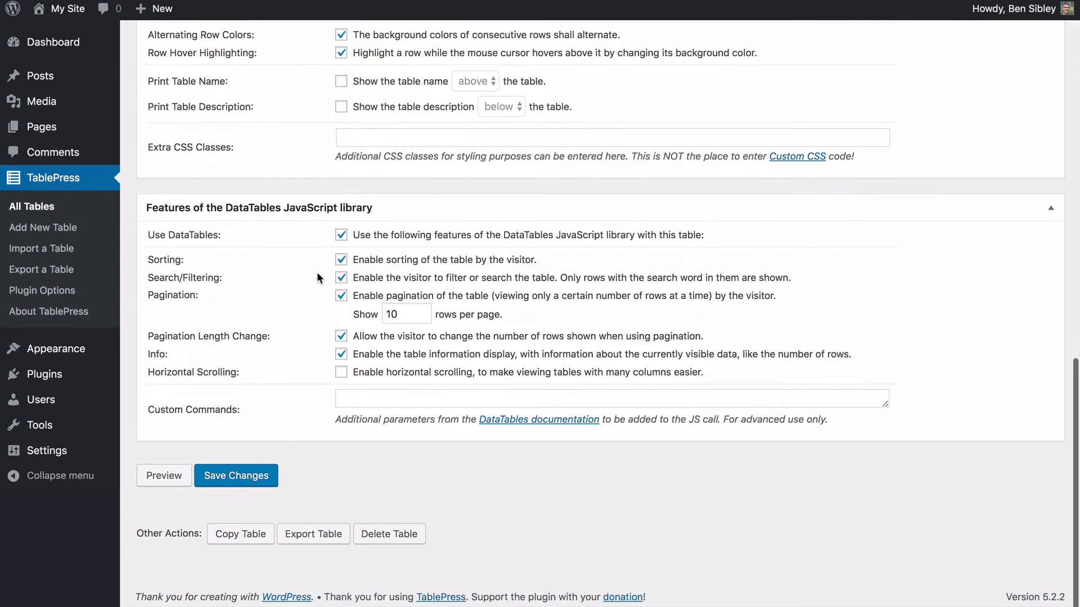
Step: Save the changes made to the My Table table in TablePress
scroll(316, 272, "up", 10)
scroll(251, 350, "down", 9)
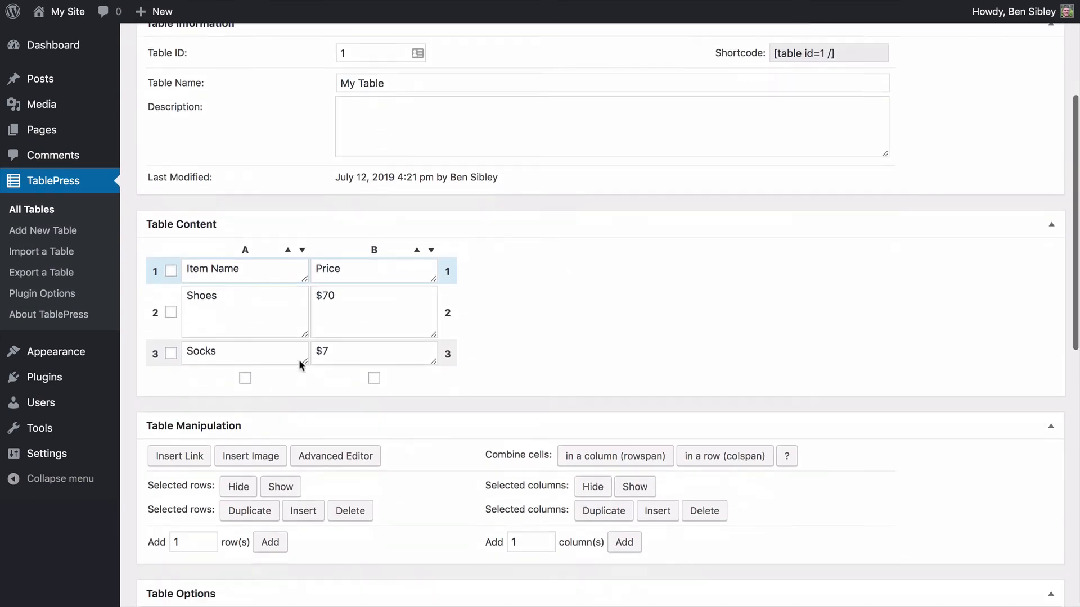
scroll(298, 365, "down", 1)
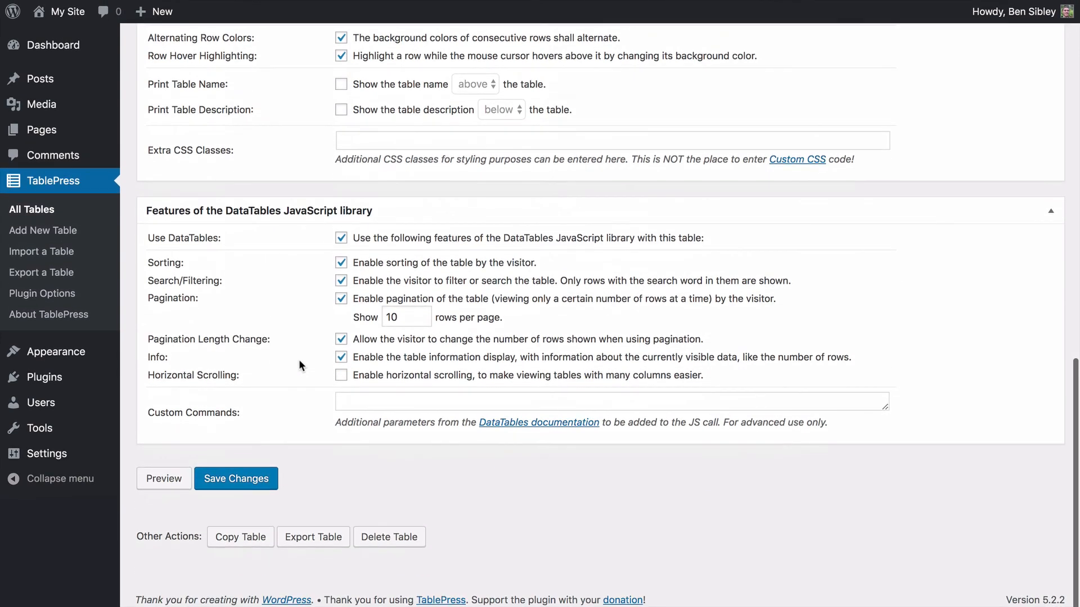
left_click(239, 480)
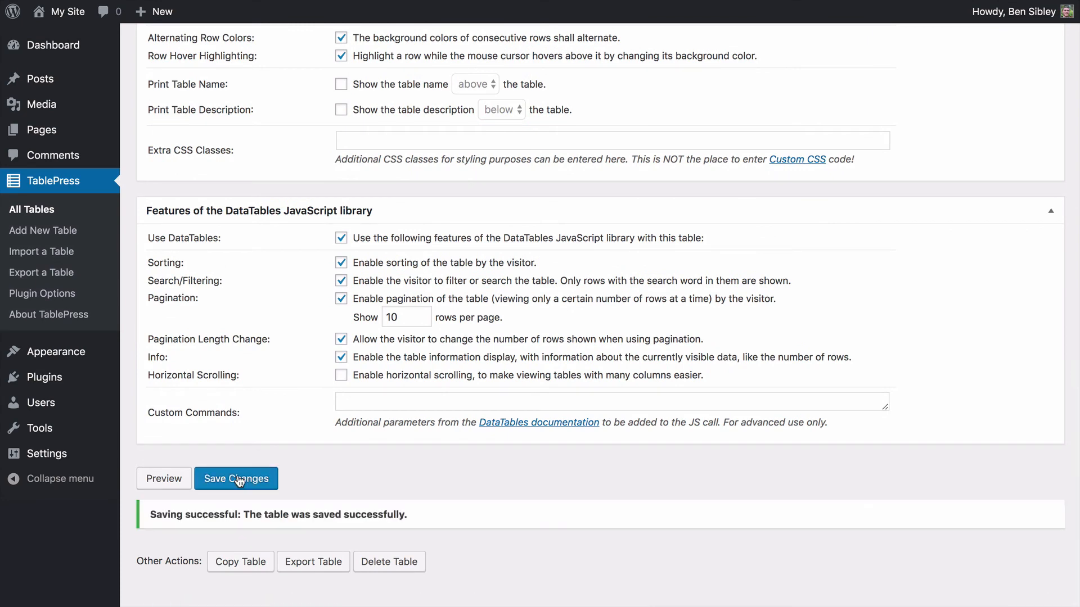
Step: Copy the table's shortcode "[table id=1 /]" from the table information
scroll(239, 481, "down", 1)
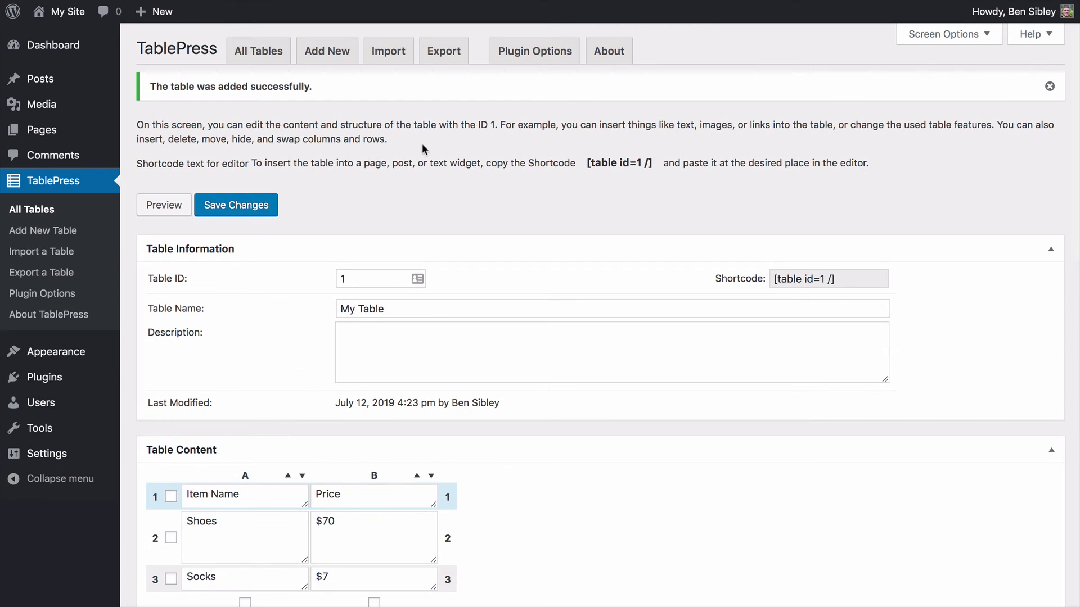
scroll(422, 144, "down", 5)
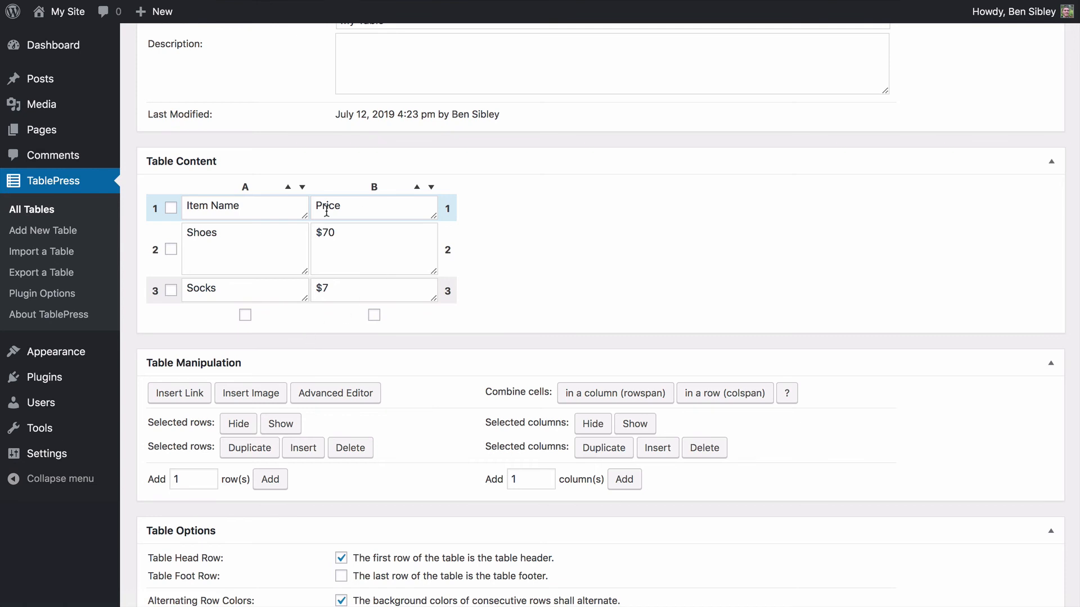
scroll(359, 343, "up", 5)
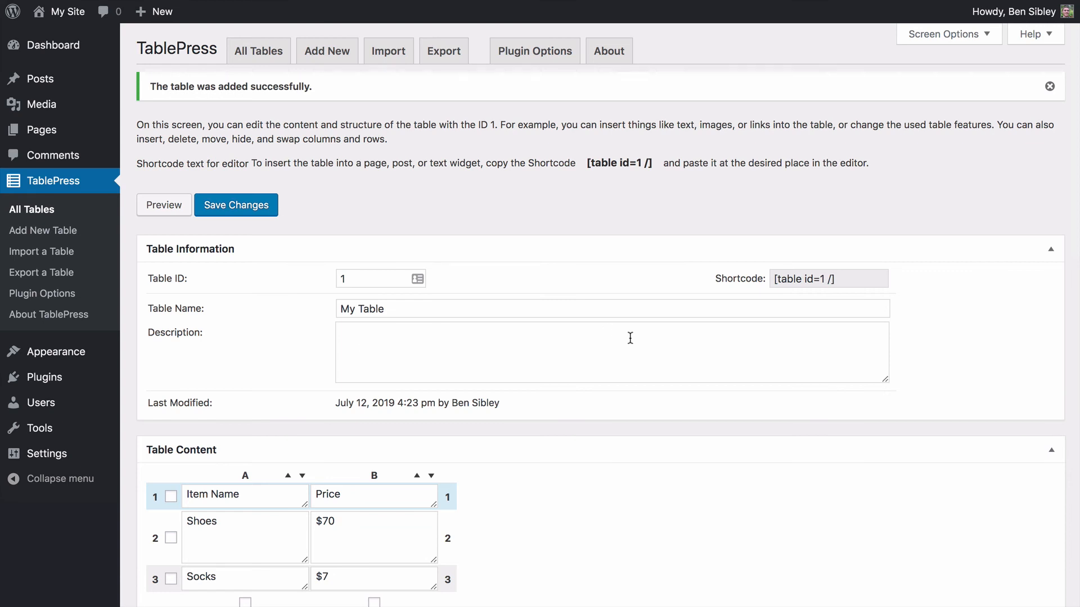
left_click_drag(774, 283, 846, 279)
key("ctrl+c")
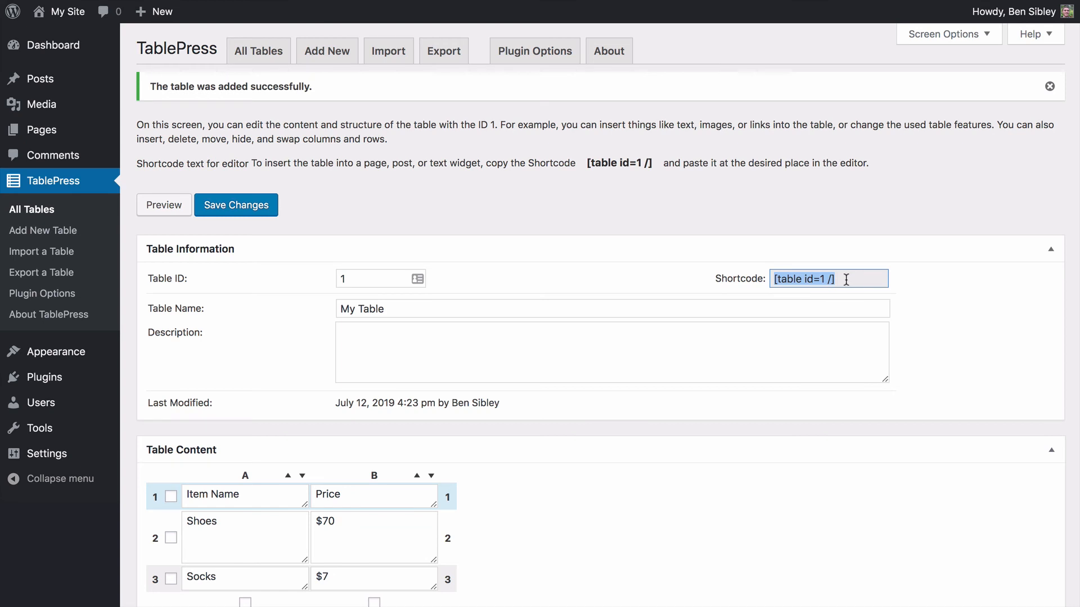
Step: Open the published post for editing and remove the built-in Table block above the "1. Nullam sit amet orci turpis." heading
left_click(475, 200)
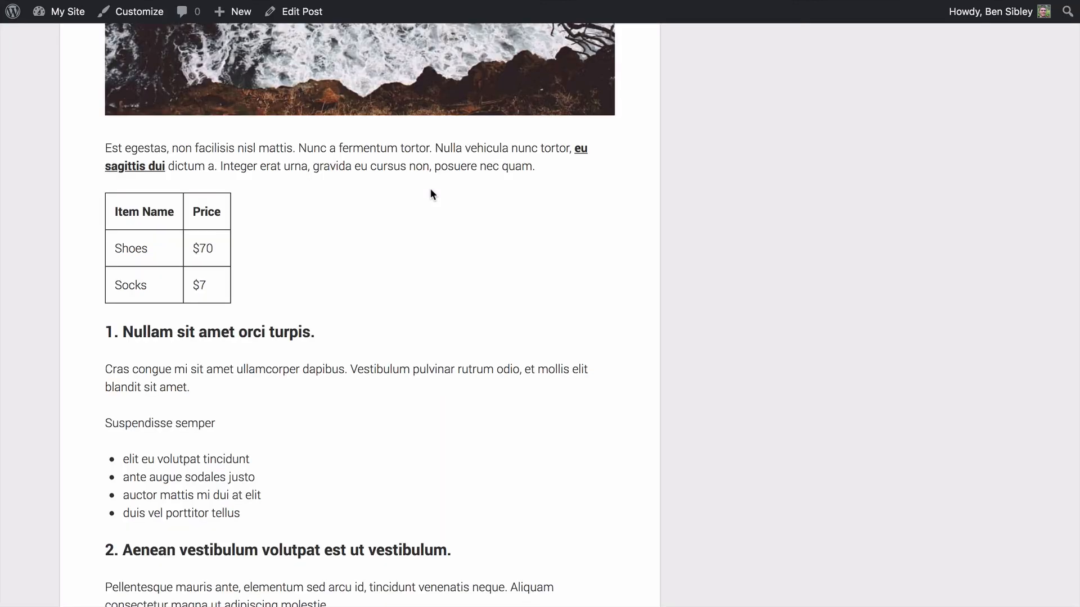
left_click(303, 11)
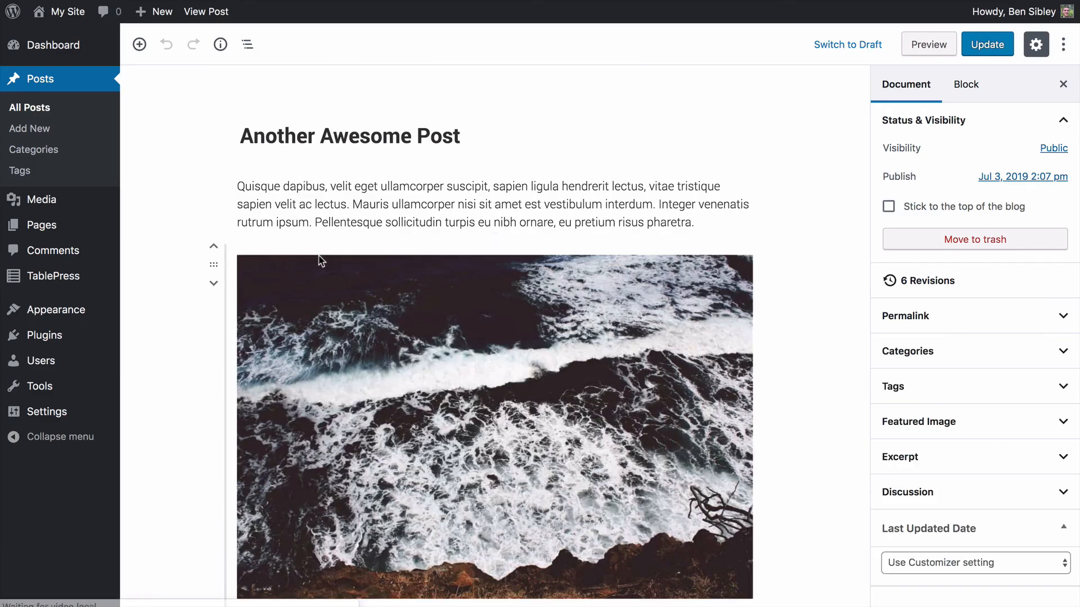
scroll(321, 257, "down", 10)
left_click(311, 315)
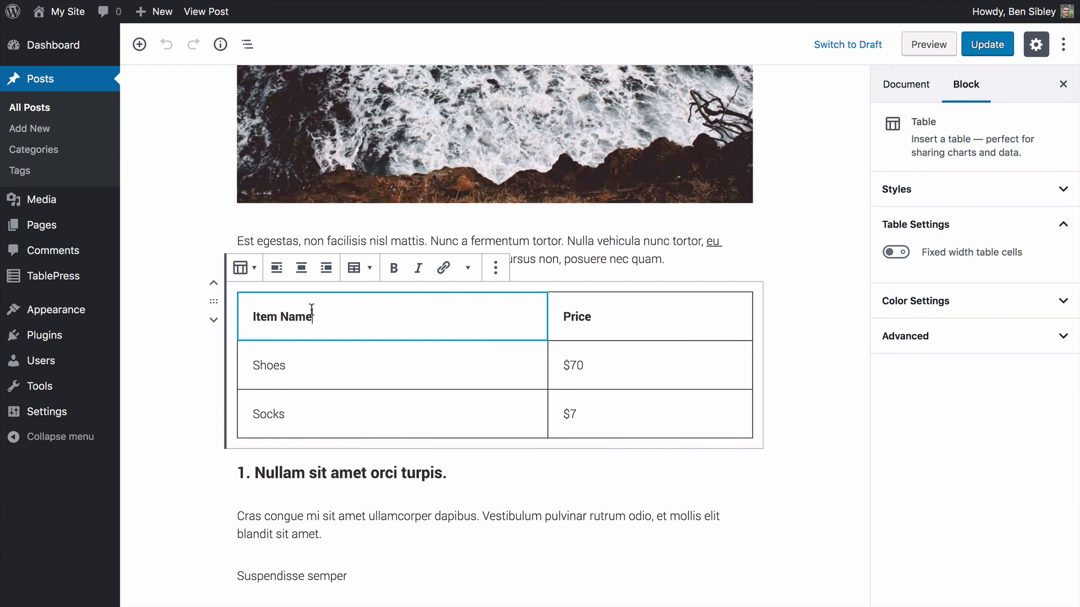
left_click(495, 268)
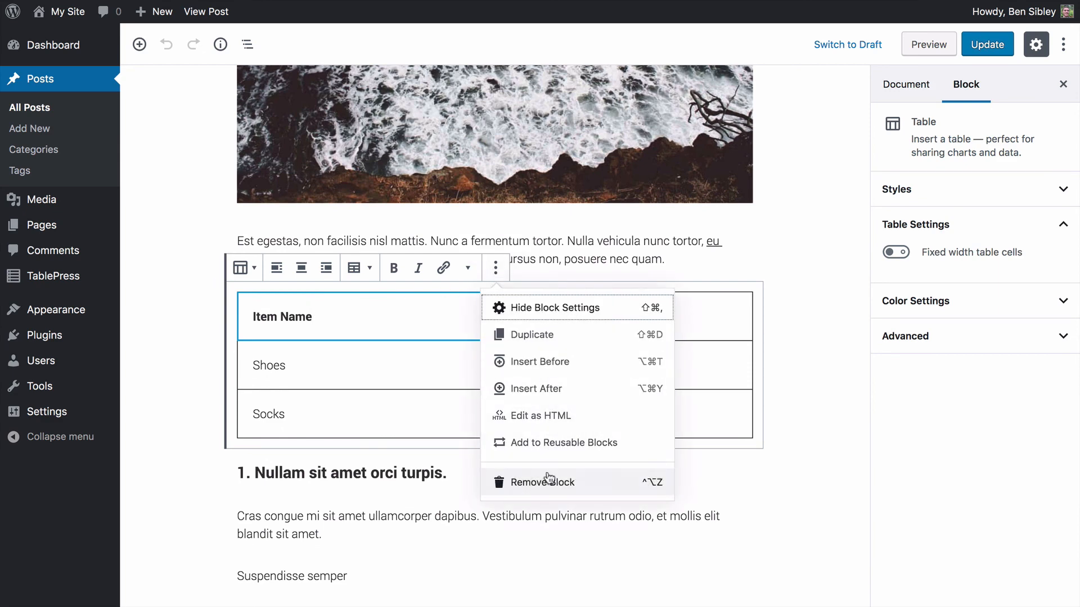
left_click(500, 481)
Step: Insert the shortcode "[table id=1 /]" in a new block below the "Est egestas" paragraph and update the post
key("Return")
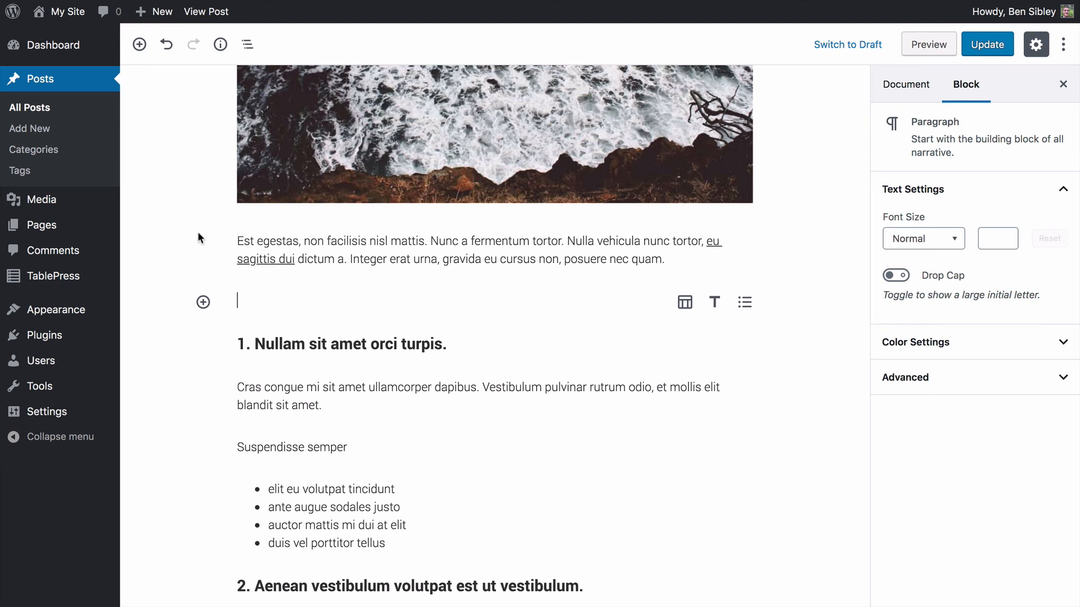
key("ctrl+v")
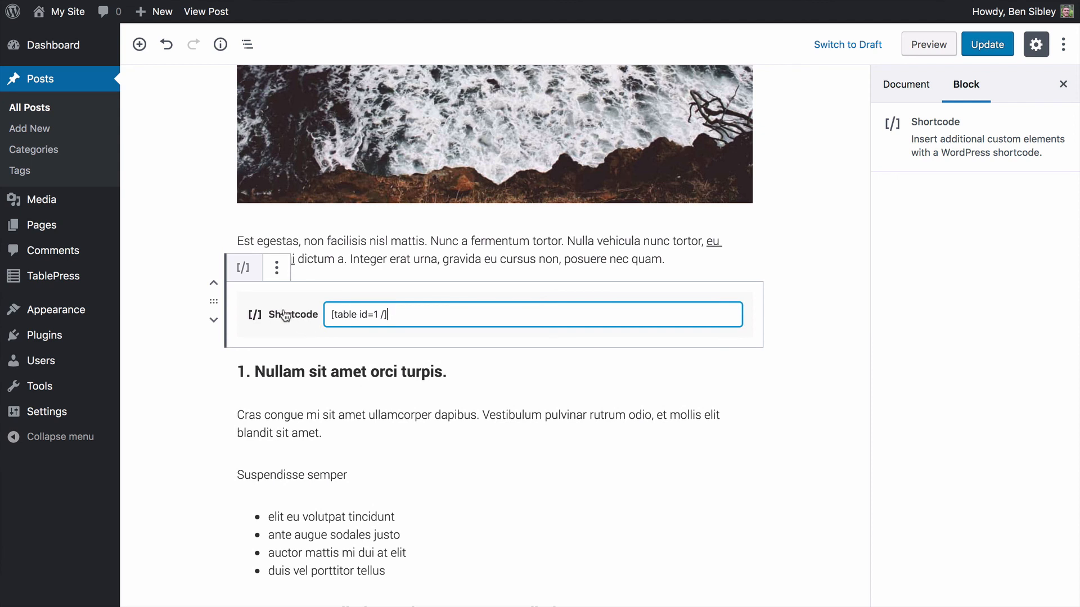
left_click(993, 51)
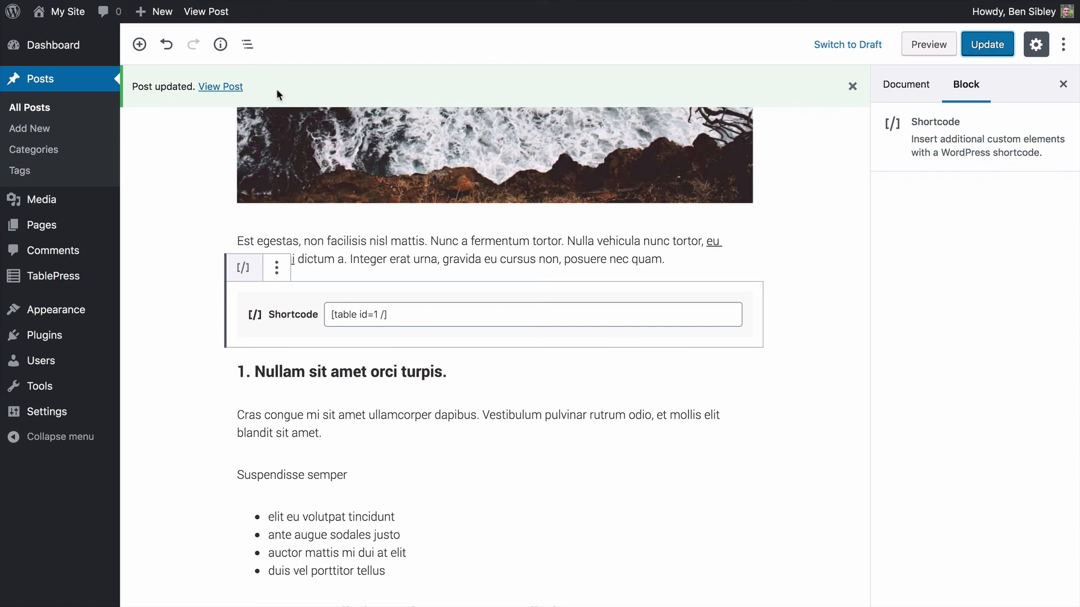
Step: View the updated post and examine the embedded table's entries-per-page selector, paging controls and search field
left_click(225, 92)
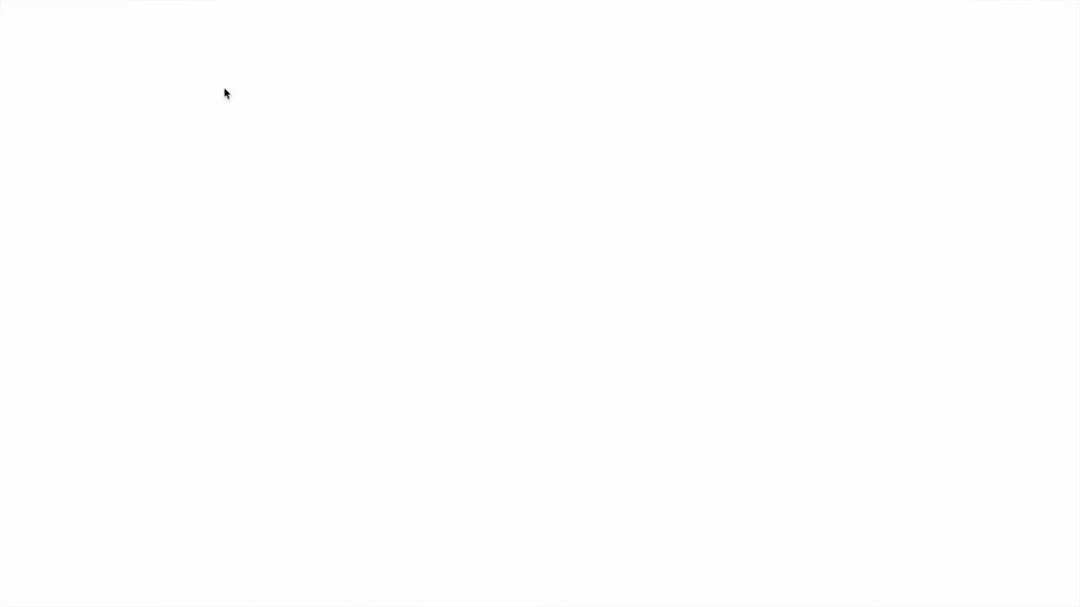
scroll(339, 209, "down", 15)
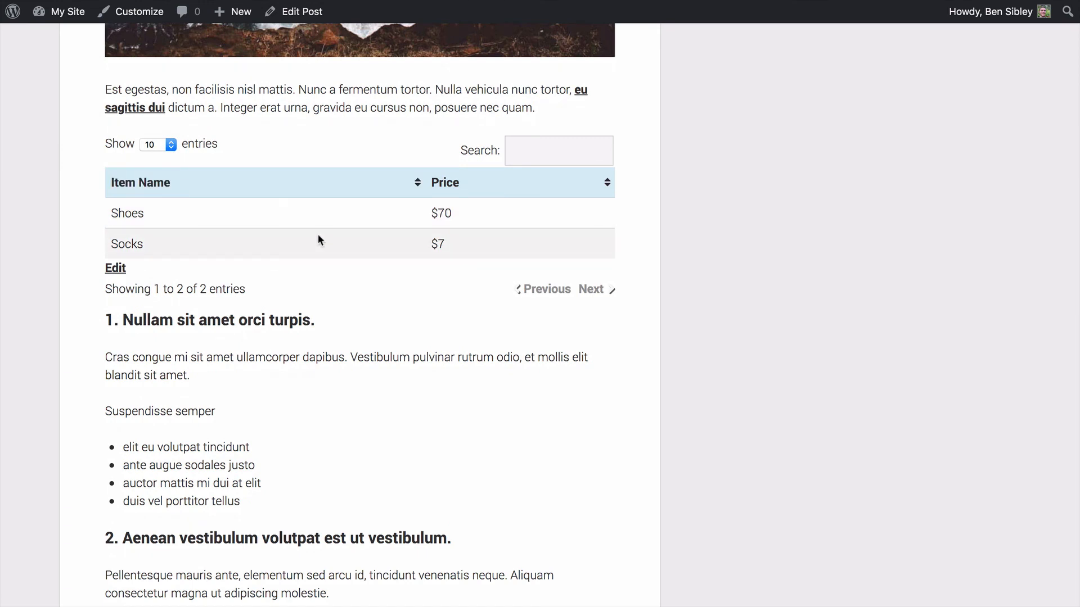
scroll(317, 234, "up", 1)
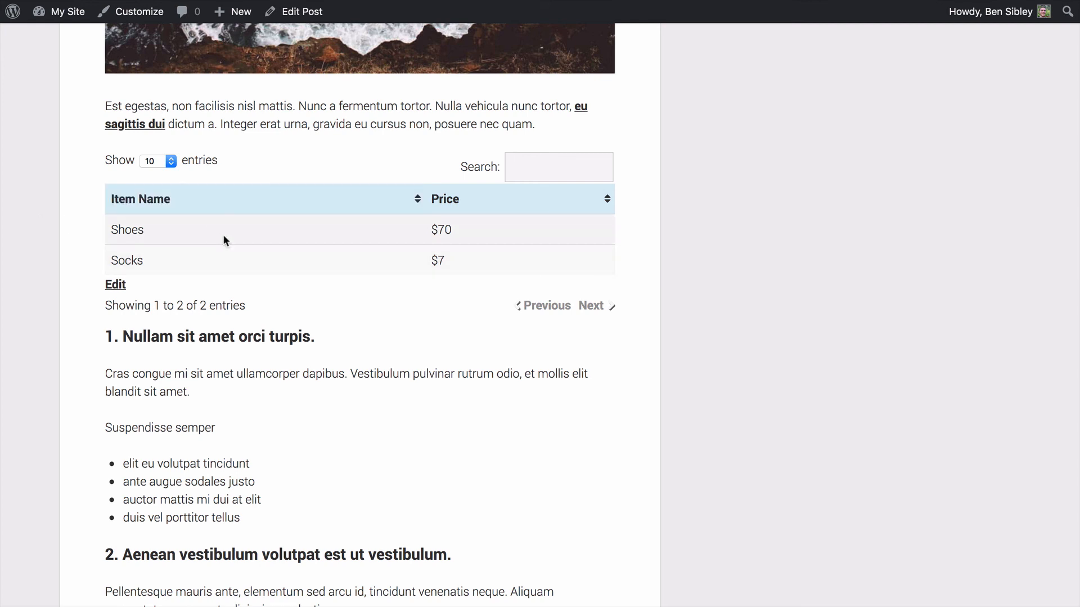
left_click(169, 162)
left_click(299, 151)
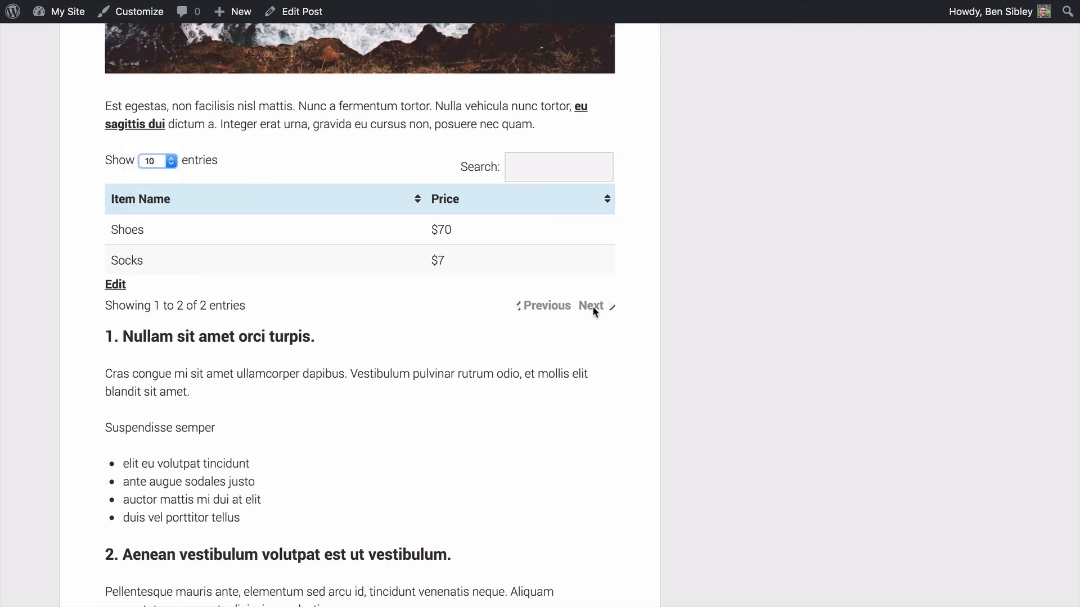
left_click(531, 167)
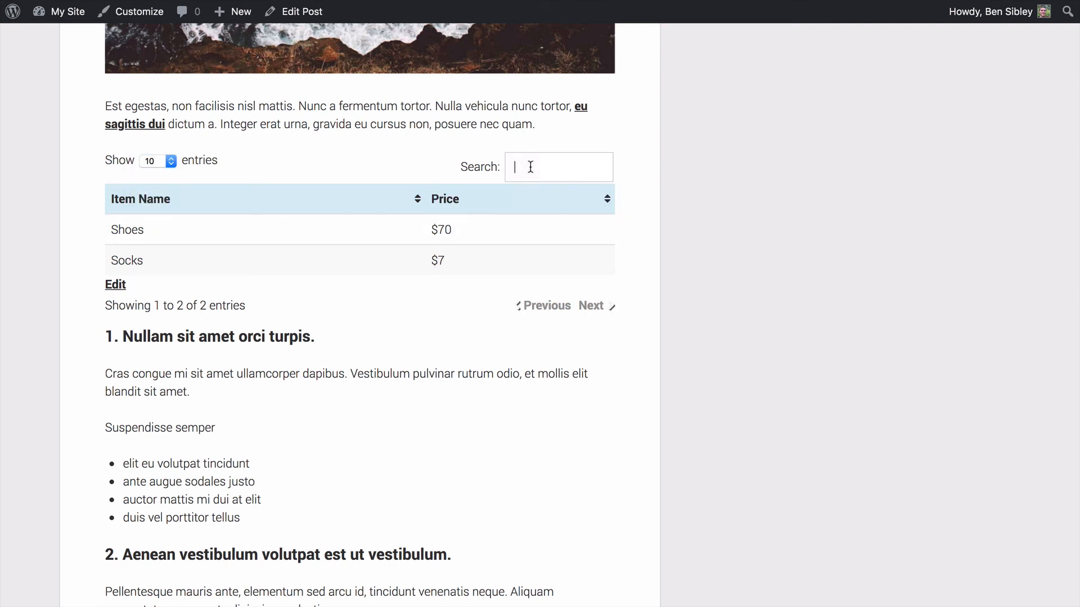
left_click(421, 157)
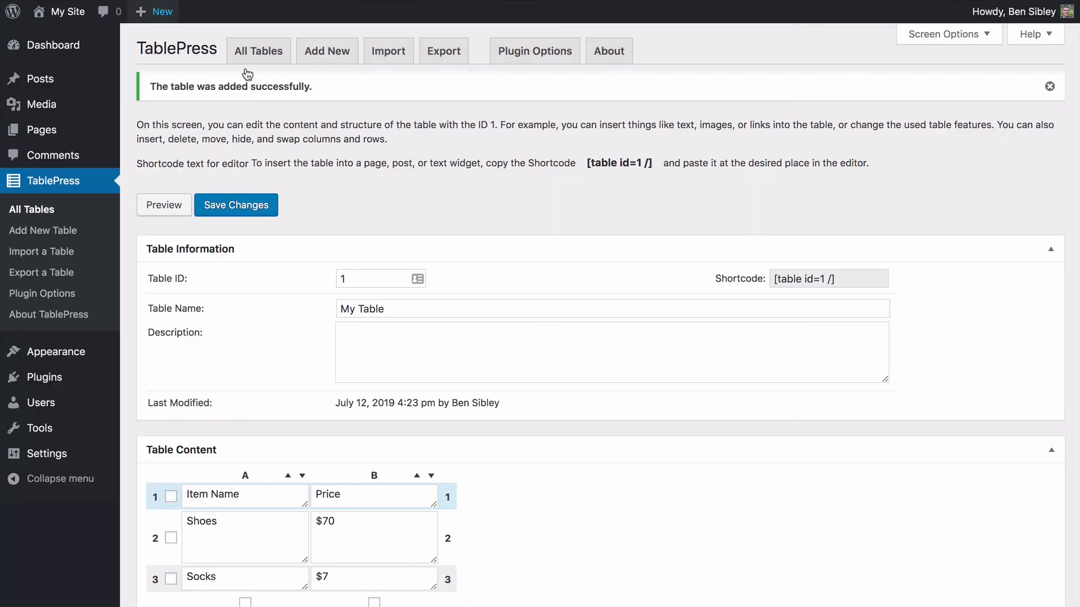
Step: Return to the My Table editing screen and review the table options and DataTables features
scroll(318, 210, "down", 12)
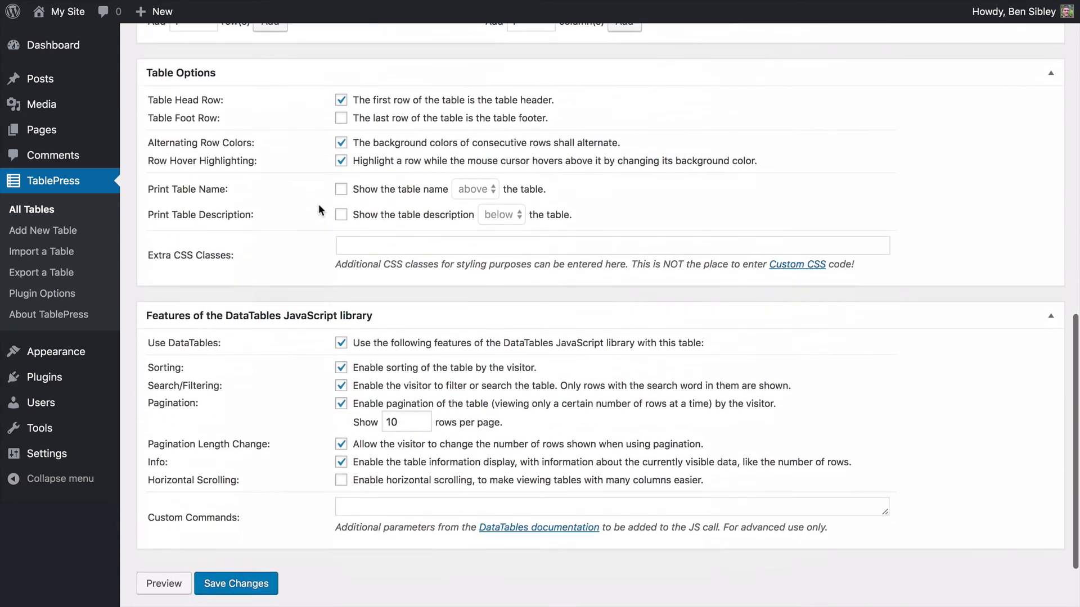